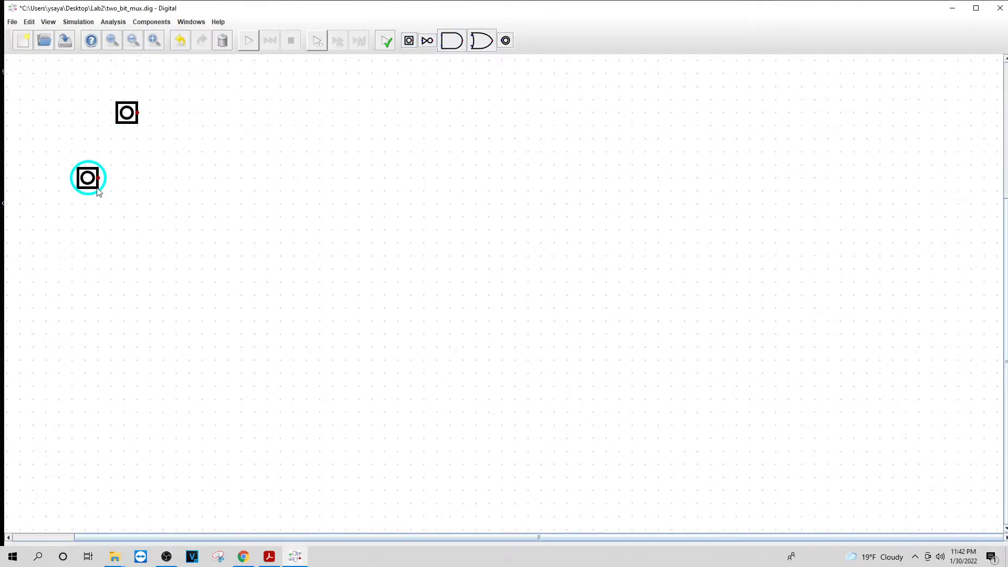
Place three Input components stacked vertically down the left side of the canvas
left_click(99, 191)
left_click(409, 42)
left_click(83, 283)
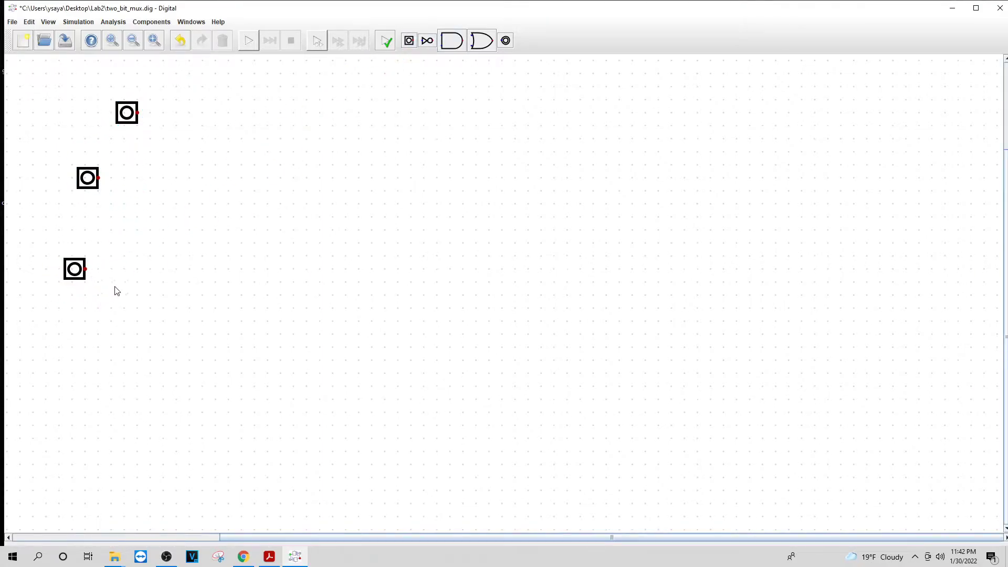
Add two Splitter/Merger components from Wires, beside the top inputs, one below the other
left_click(151, 24)
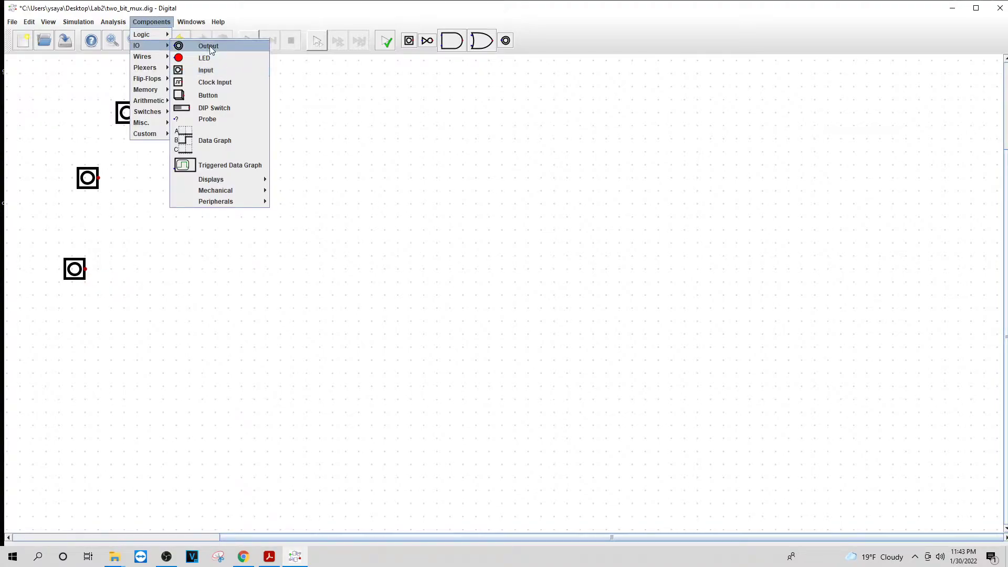
mouse_move(148, 34)
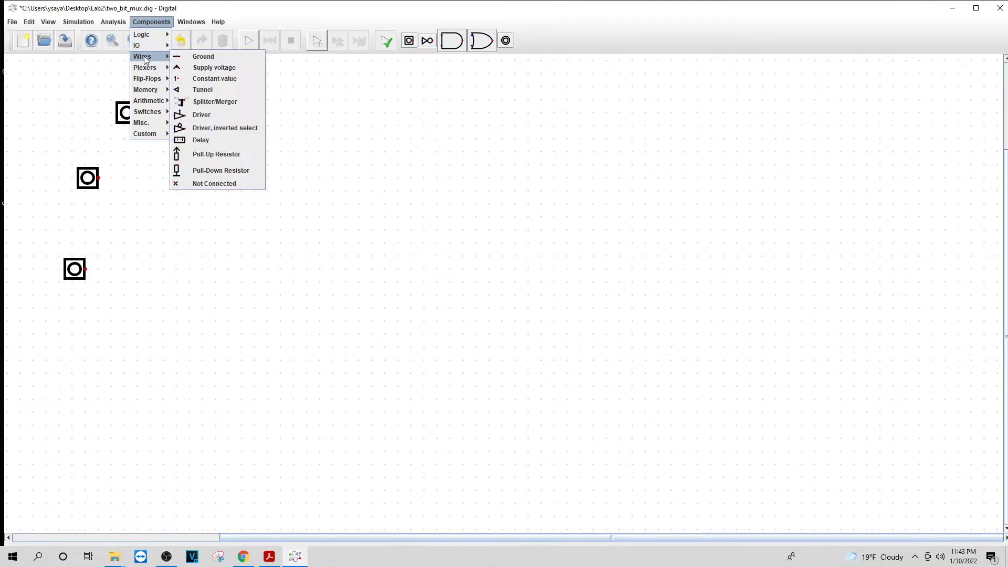
left_click(232, 100)
left_click(235, 132)
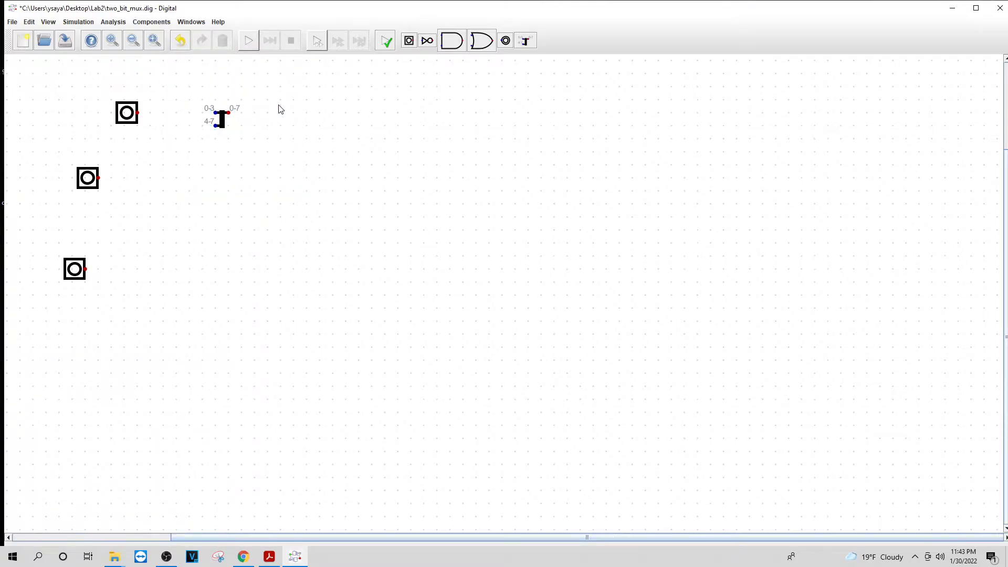
left_click(525, 41)
left_click(228, 181)
Set the first splitter to input splitting 4 and output splitting 0-0,1-1,2-2,3-3
left_click(223, 121)
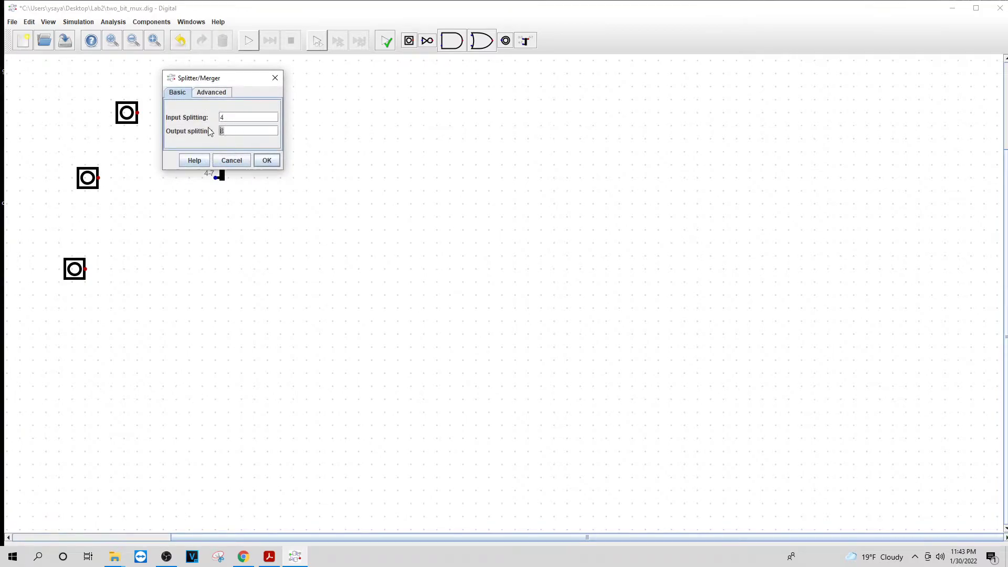
mouse_move(209, 131)
type("0-0,1-1,2-2,3-3")
left_click(267, 160)
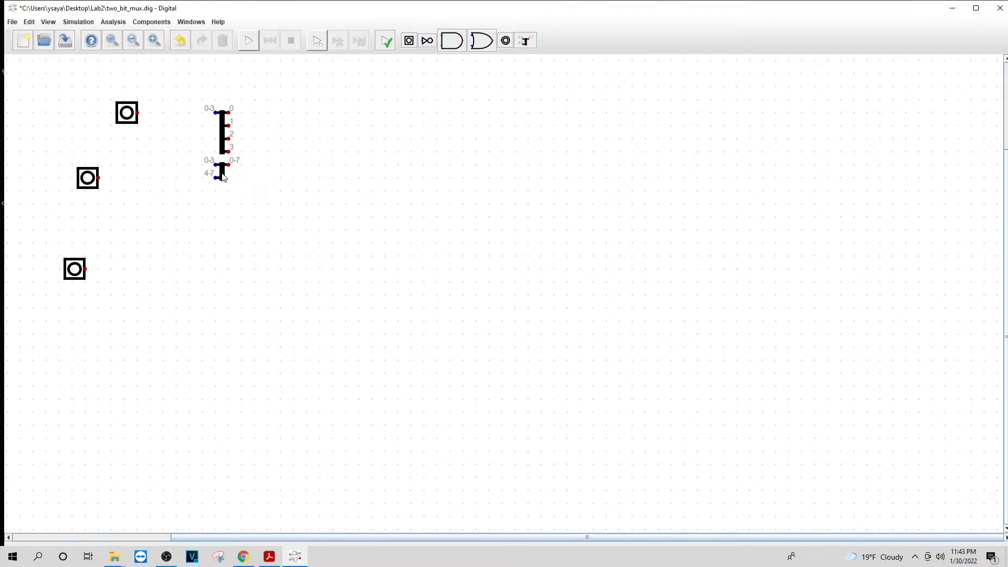
Shift the second splitter down and give it a 4-bit input with four single-bit outputs
mouse_move(229, 177)
left_mouse_down()
mouse_move(229, 189)
mouse_move(213, 184)
left_mouse_up()
right_click(230, 190)
type("4")
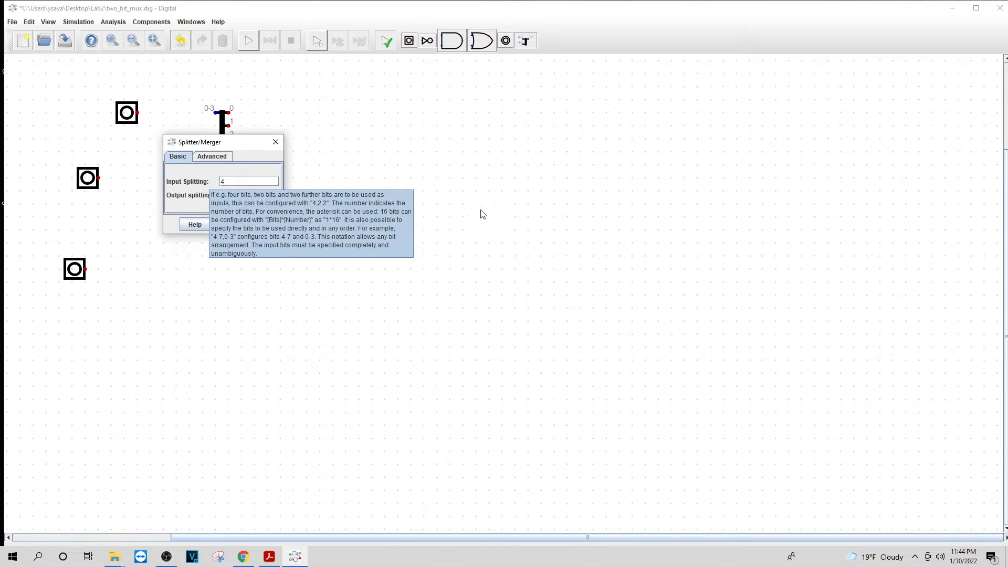
left_click(250, 195)
key("BackSpace")
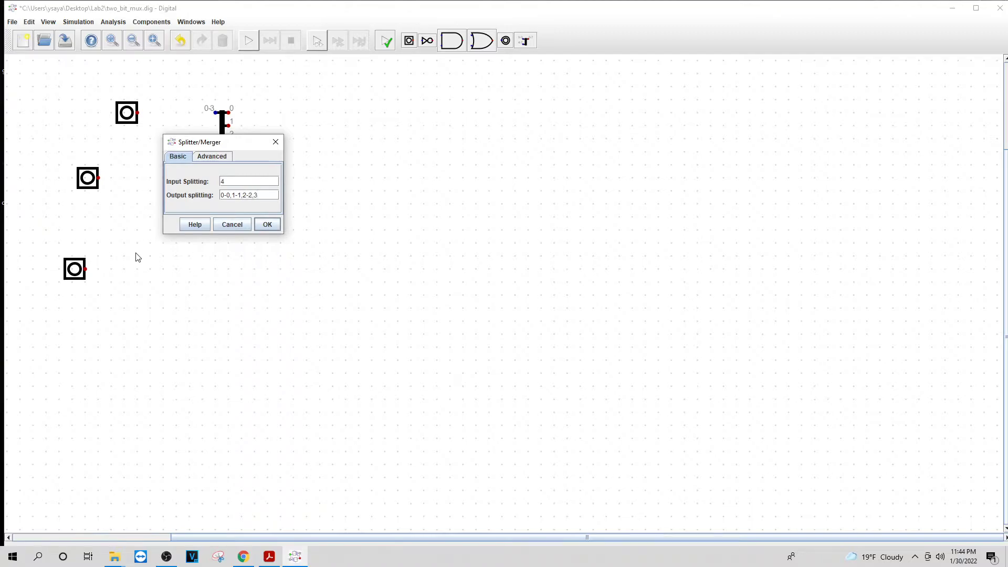
left_click(266, 224)
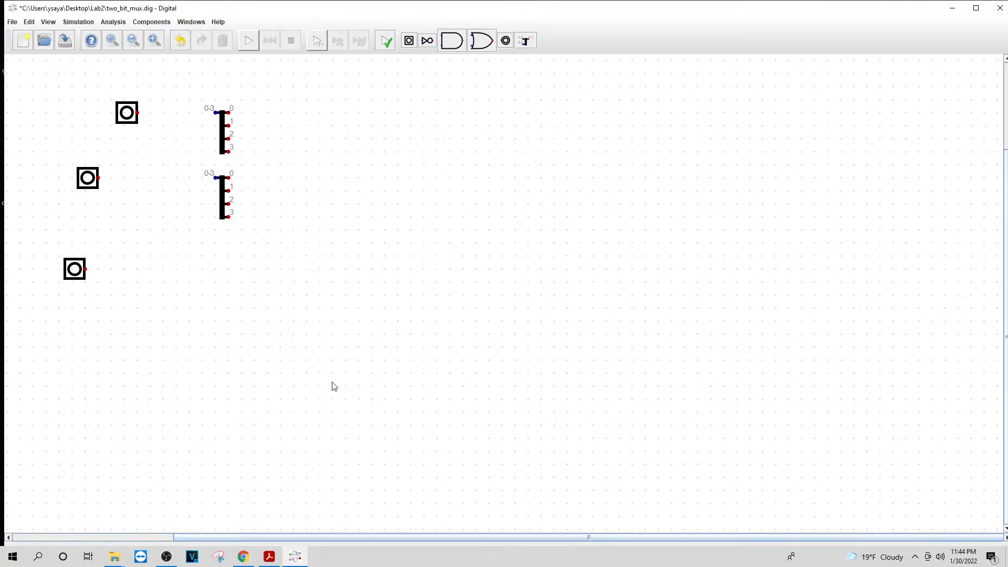
Add a custom two_bit_mux block to the right of the splitters
left_click(143, 27)
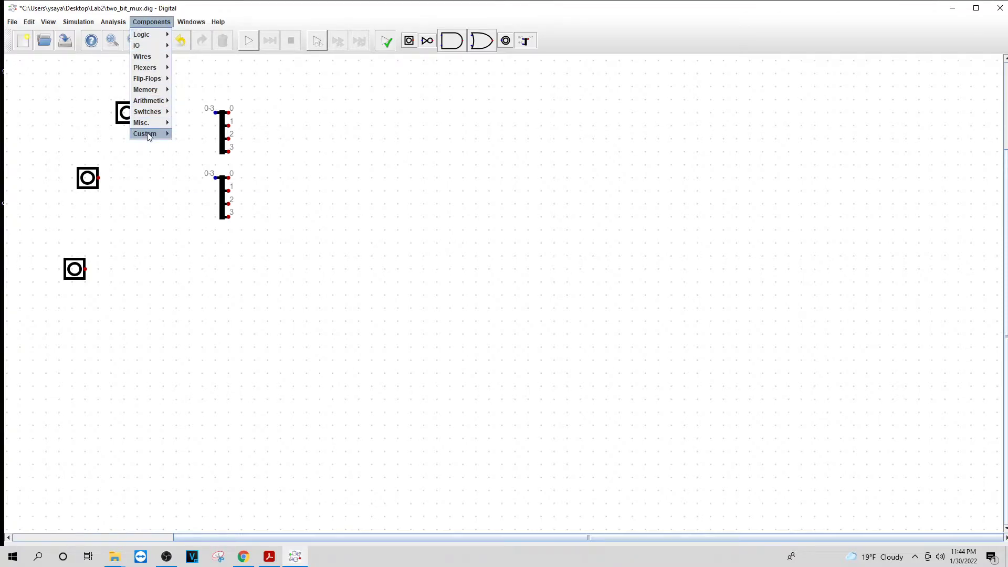
mouse_move(171, 136)
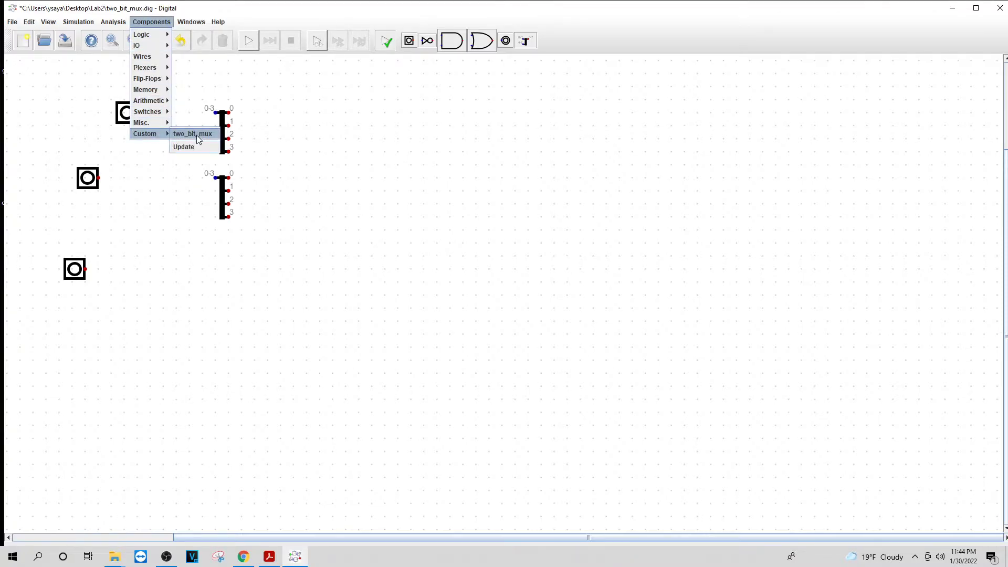
left_click(196, 134)
left_click(416, 147)
Place three more two_bit_mux blocks stacked below the first one
left_click(534, 43)
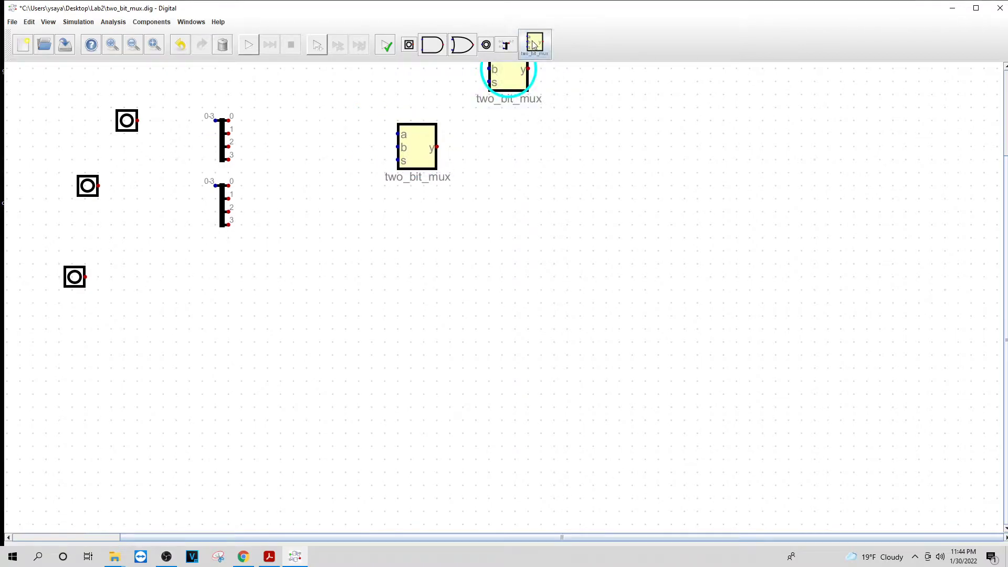
left_click_drag(436, 235, 437, 276)
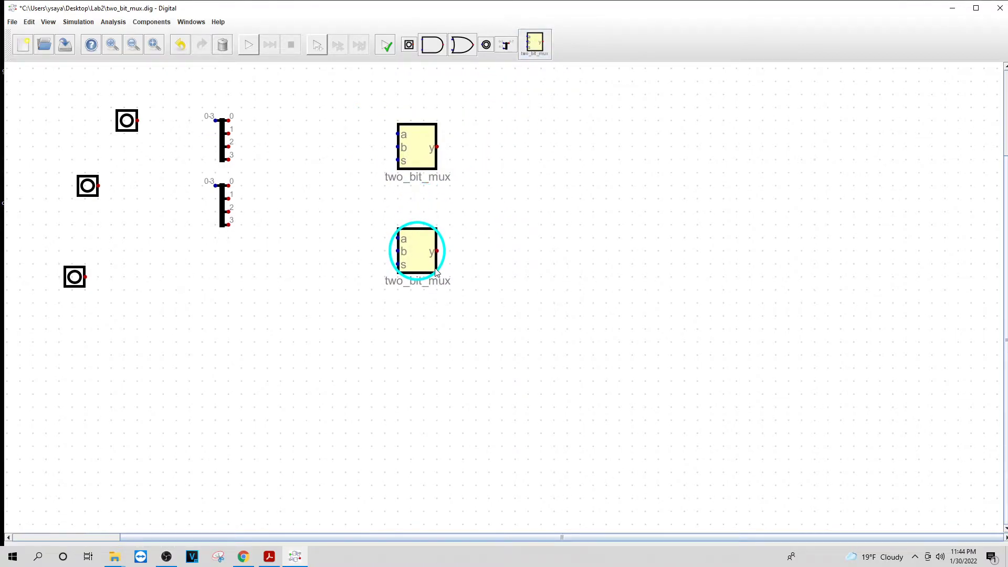
left_click(534, 43)
left_click_drag(475, 308, 437, 362)
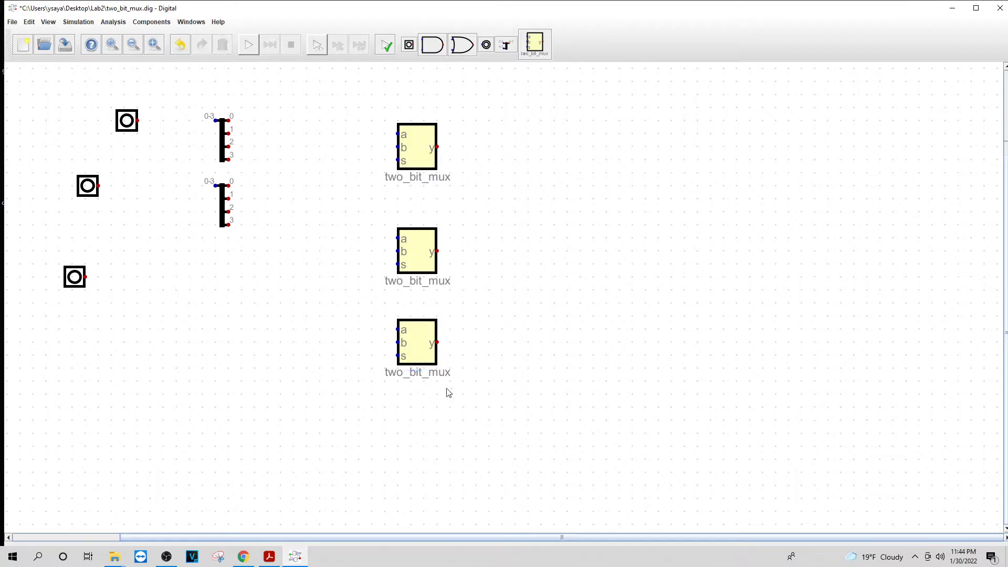
left_click(535, 43)
left_click_drag(551, 336, 441, 454)
Scroll the canvas and select the stray wire left of the mux blocks
scroll(451, 374, "down", 2)
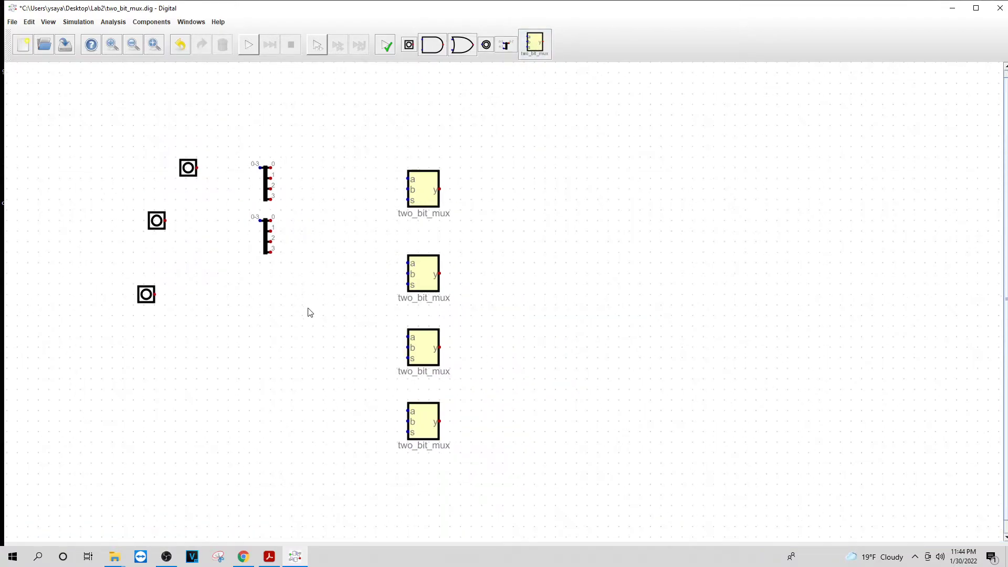
scroll(309, 312, "up", 1)
scroll(293, 289, "down", 2)
scroll(312, 301, "down", 1)
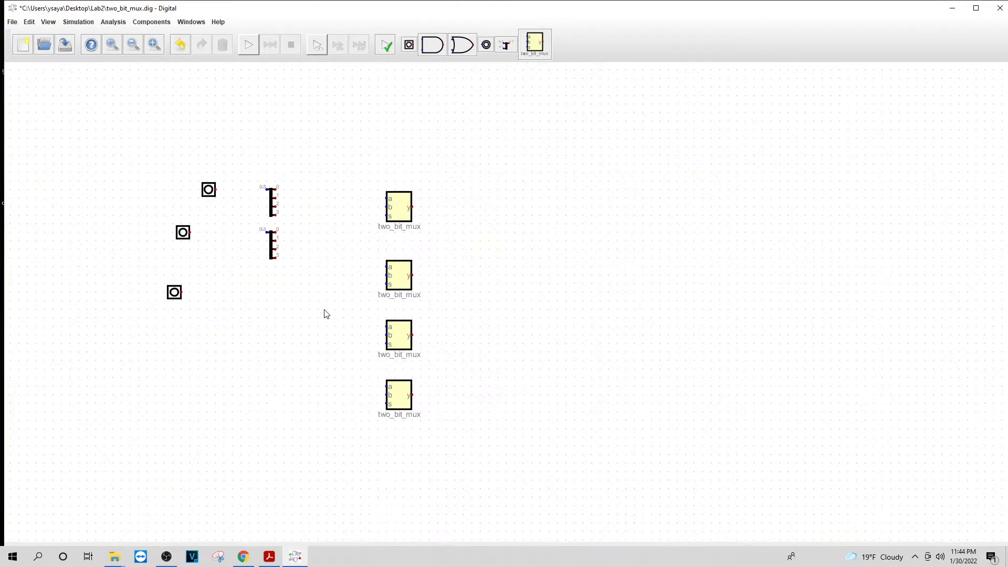
left_click_drag(326, 310, 279, 244)
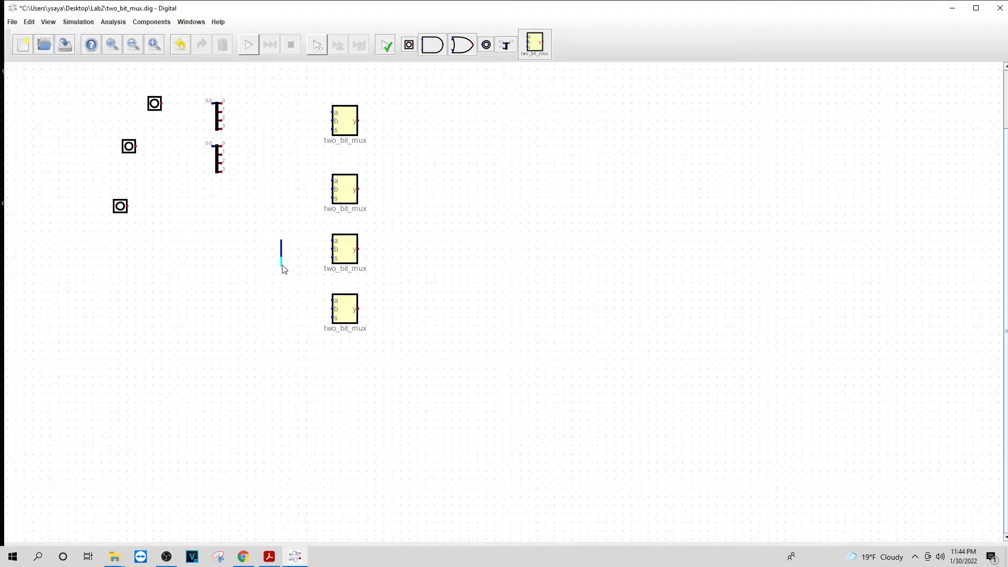
left_click_drag(301, 282, 246, 236)
Delete the stray wire and place a new splitter right of the mux column
key("Delete")
left_click(506, 45)
left_click(514, 143)
Set the new splitter to input splitting 0-0,1-1,2-2,3-3 and output splitting 4
left_click(515, 146)
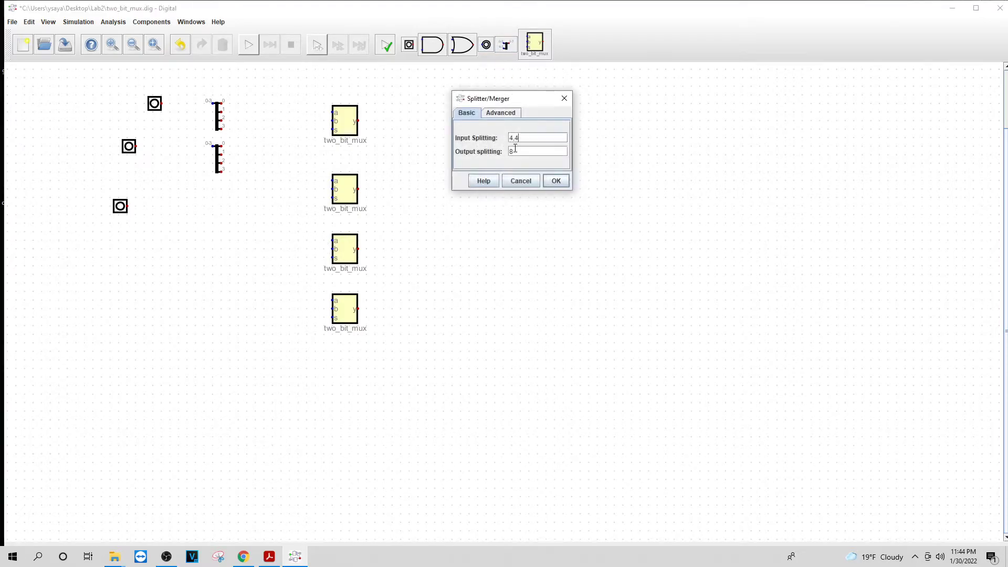
left_click_drag(520, 138, 502, 142)
key("BackSpace")
key("Tab")
type("4")
left_click(515, 138)
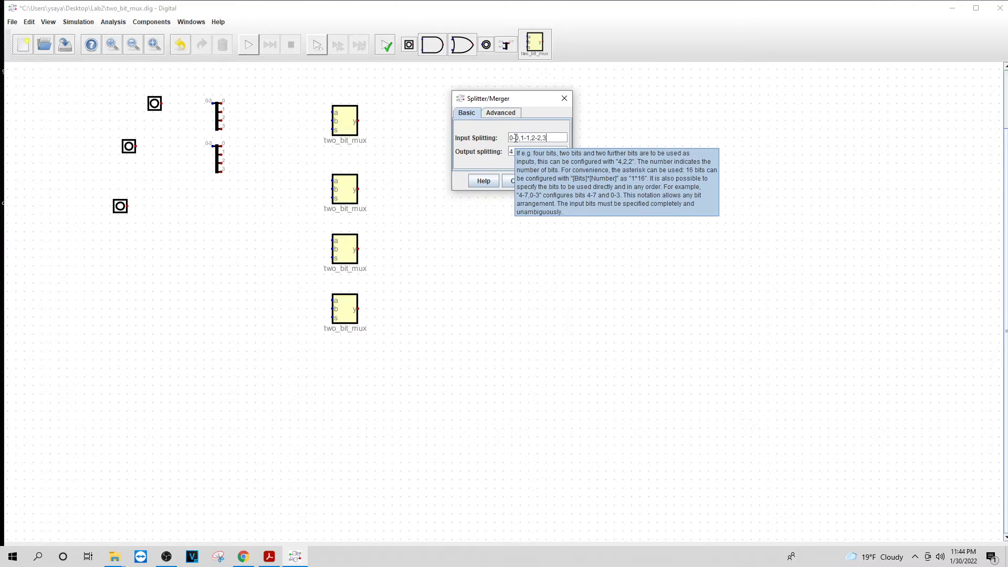
left_click(543, 182)
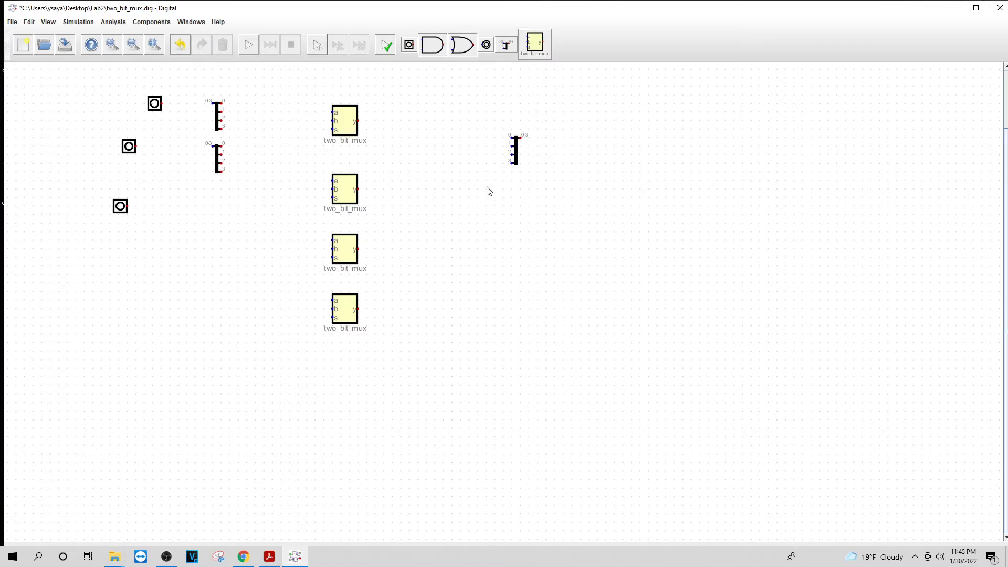
Add an output right of the merging splitter and label the top input a
left_click(486, 45)
left_click(667, 146)
right_click(154, 104)
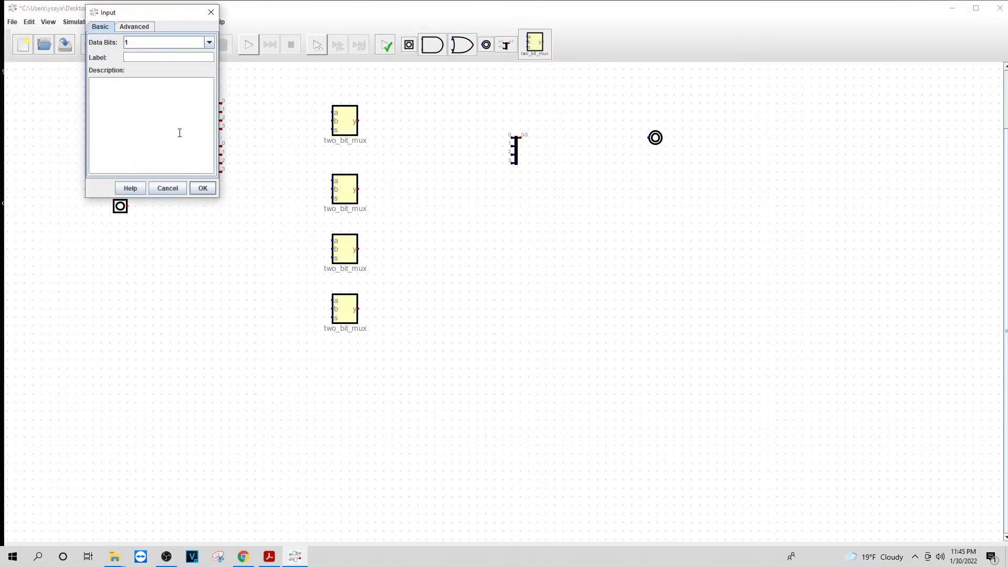
left_click(167, 189)
right_click(155, 107)
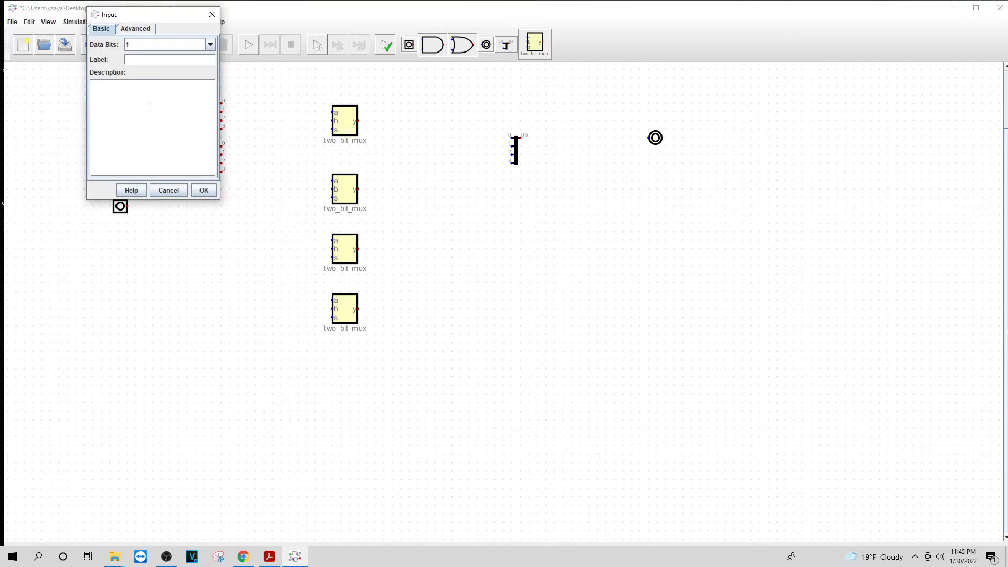
type("a")
left_click(203, 190)
Label the second input b, the third input sel, and the output y
right_click(130, 148)
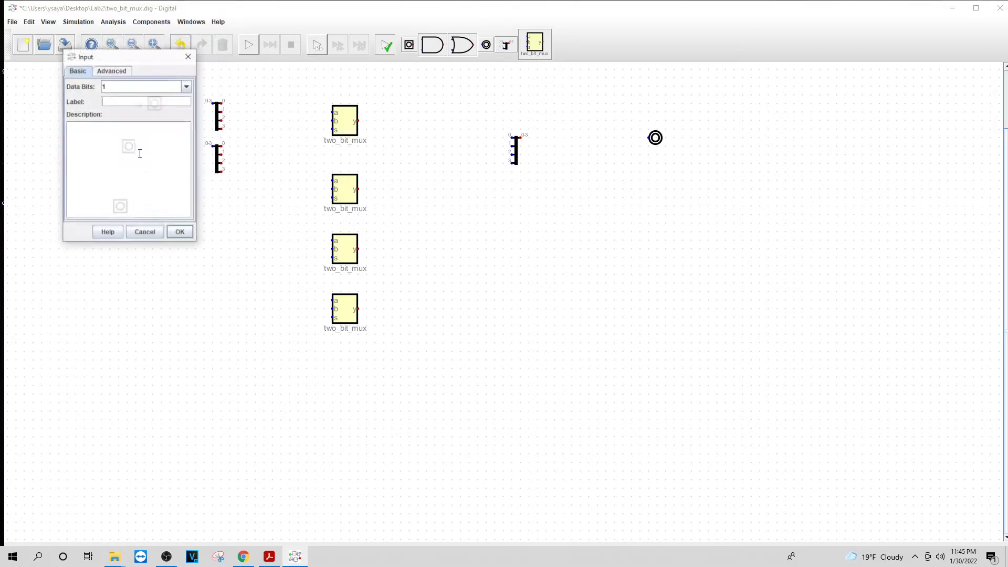
left_click(180, 232)
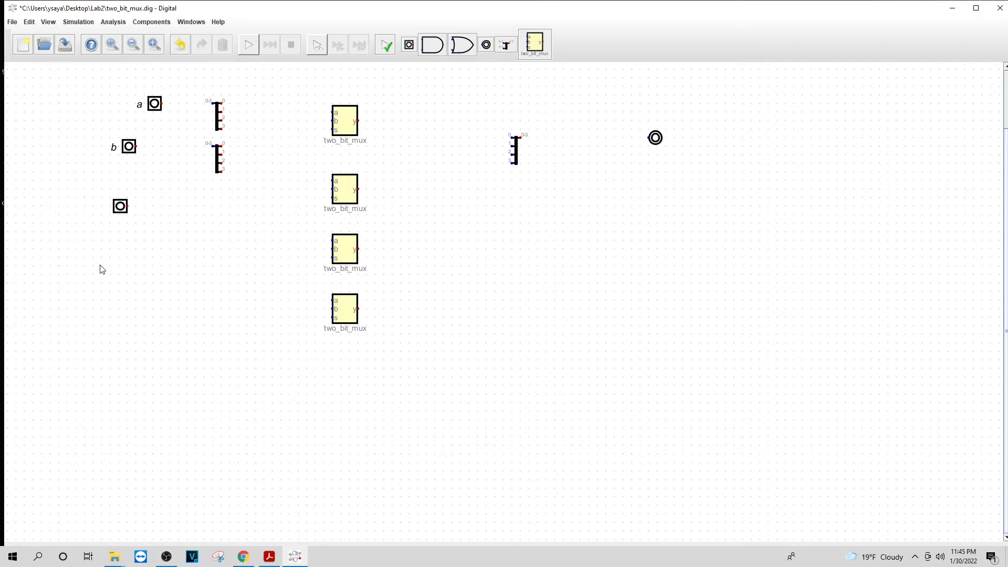
right_click(118, 209)
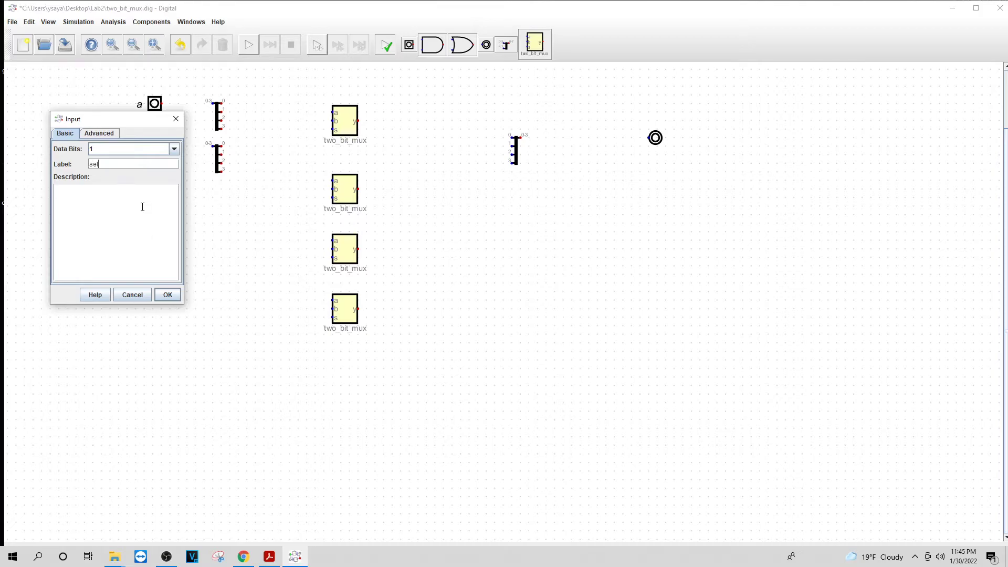
left_click(168, 294)
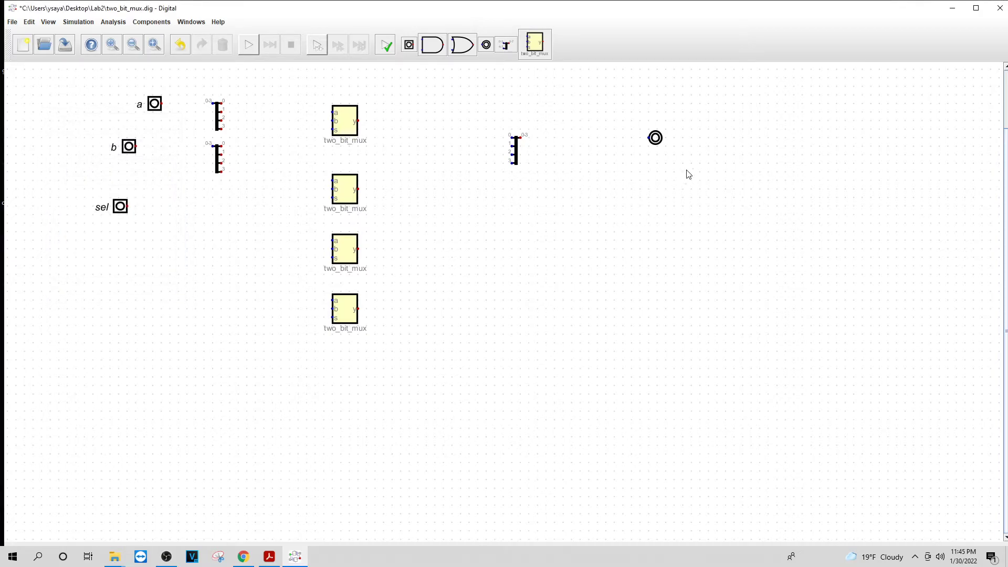
right_click(655, 139)
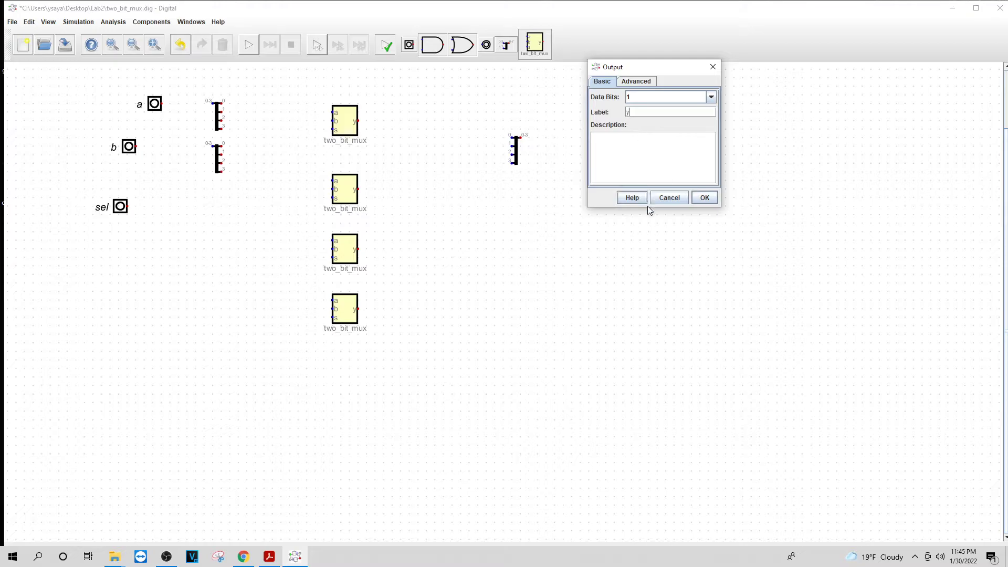
type("y")
left_click(704, 201)
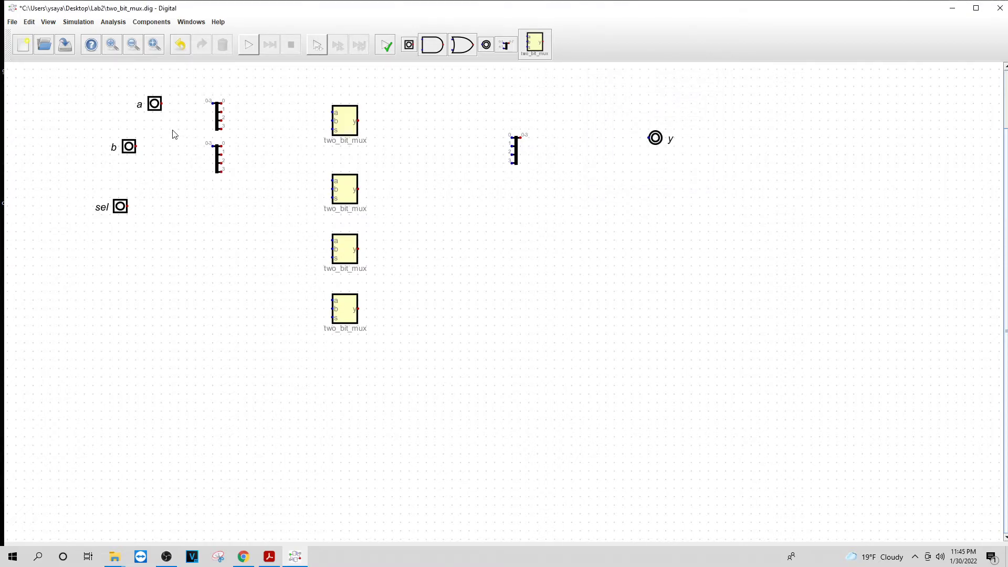
Wire input a to the top splitter and input b to the lower splitter
left_click(162, 103)
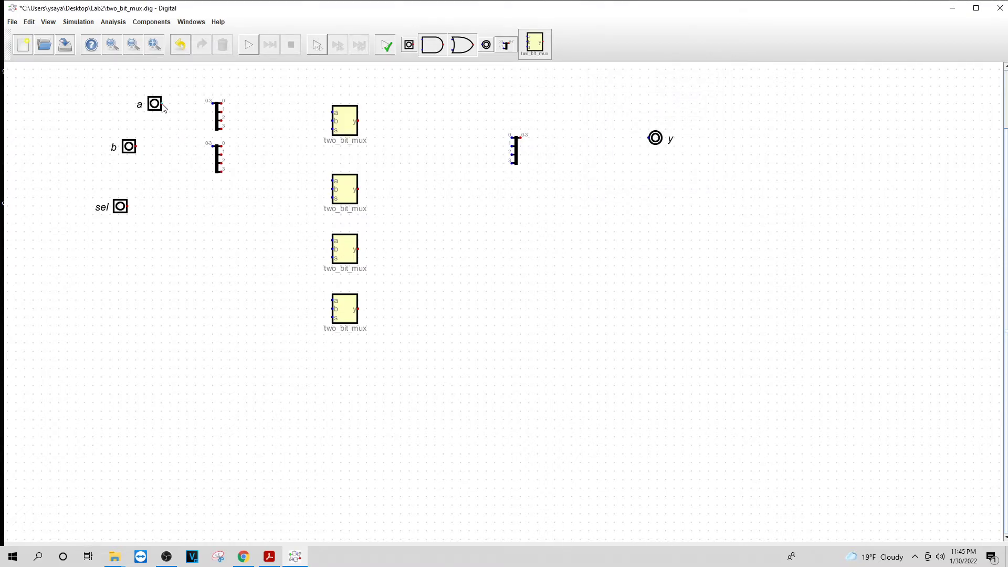
left_click(212, 105)
left_click(136, 146)
left_click(211, 147)
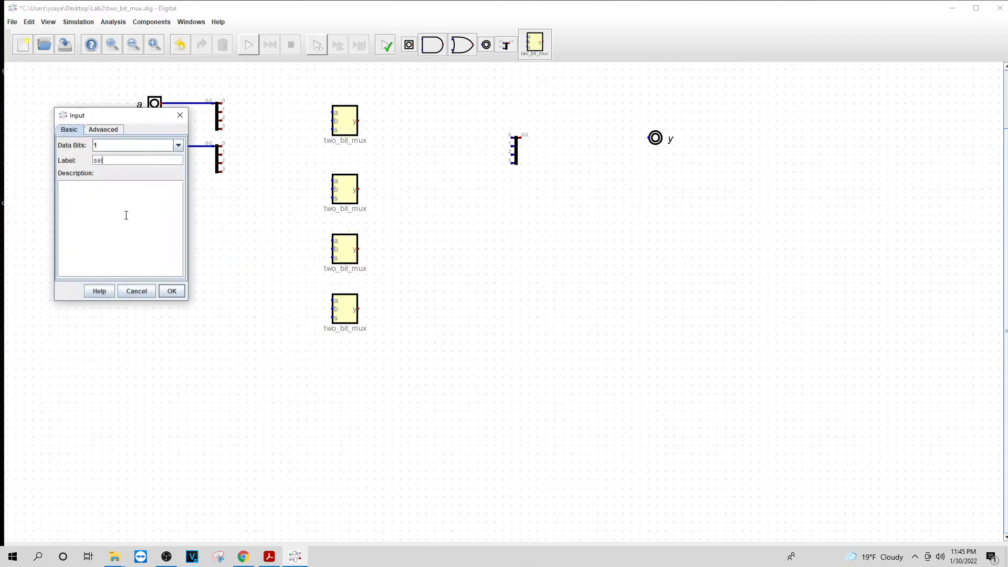
Move sel level with the bottom mux and wire it to that mux's s input
left_click(137, 291)
left_click_drag(129, 225, 133, 312)
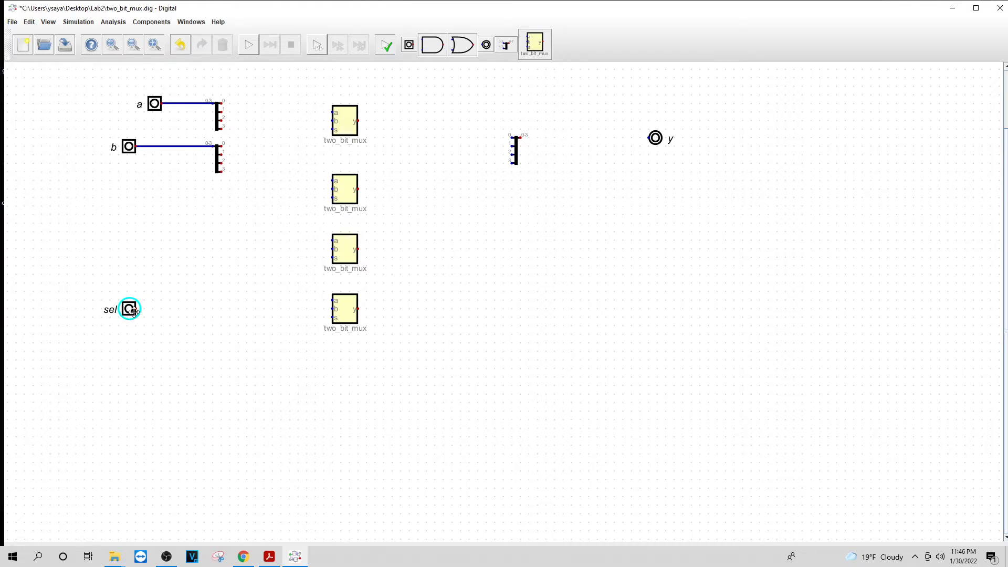
left_click(135, 310)
key("Escape")
left_click(129, 309)
left_click_drag(130, 309, 132, 302)
left_click(137, 300)
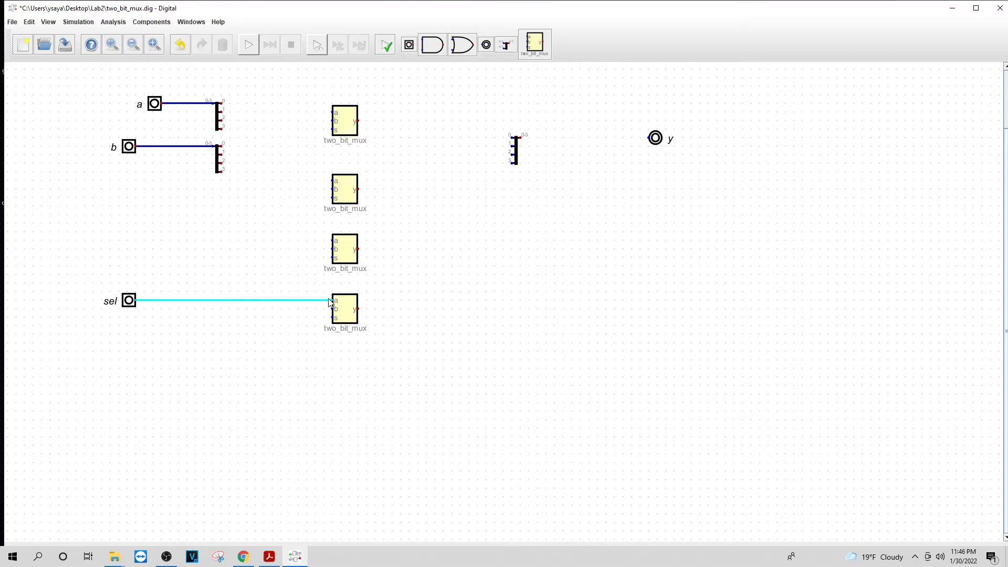
scroll(330, 303, "left", 2)
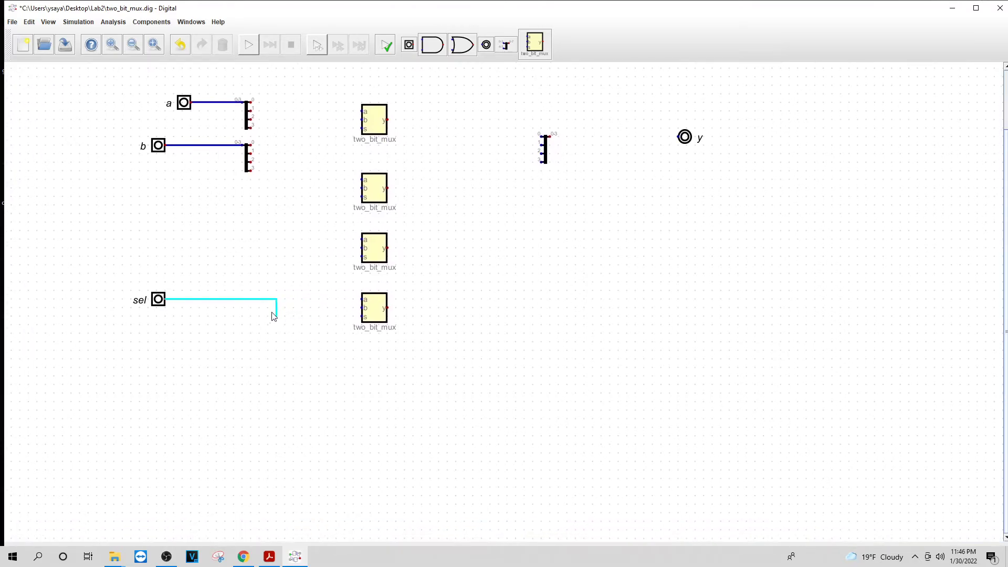
key("Escape")
left_click_drag(160, 304, 160, 320)
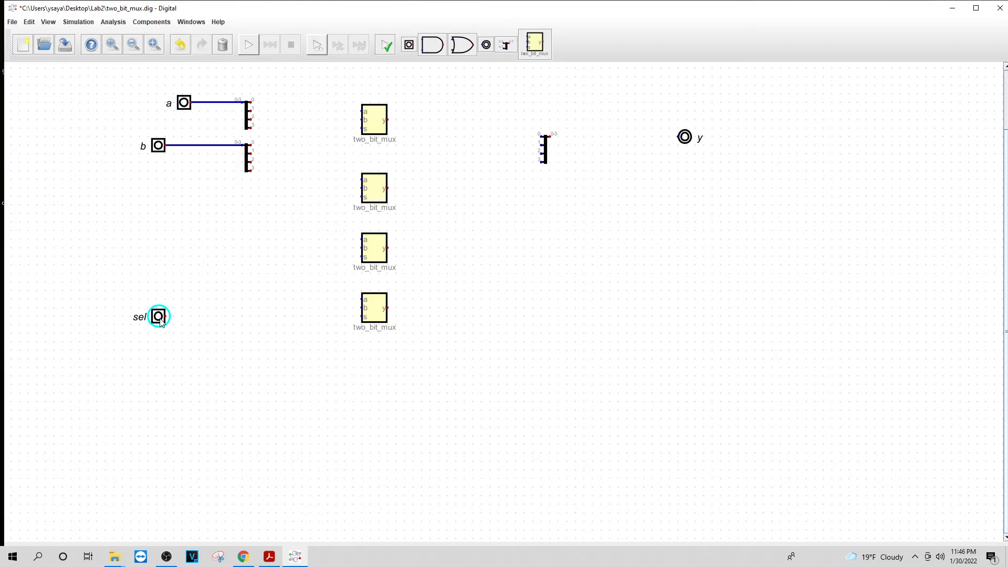
left_click(167, 317)
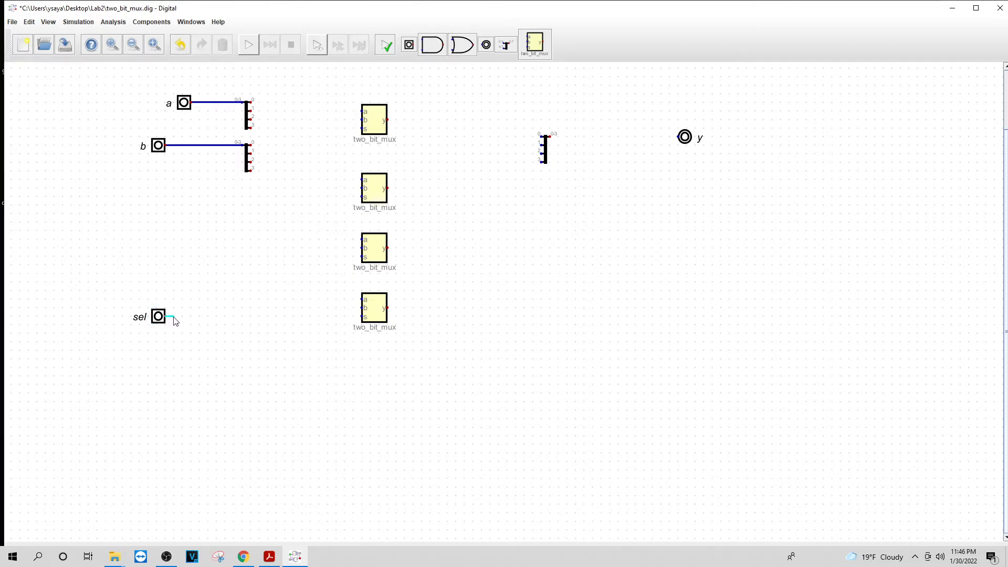
left_click(360, 317)
Wire bits 0–3 of a's splitter to the a inputs of the four mux blocks
left_click(251, 101)
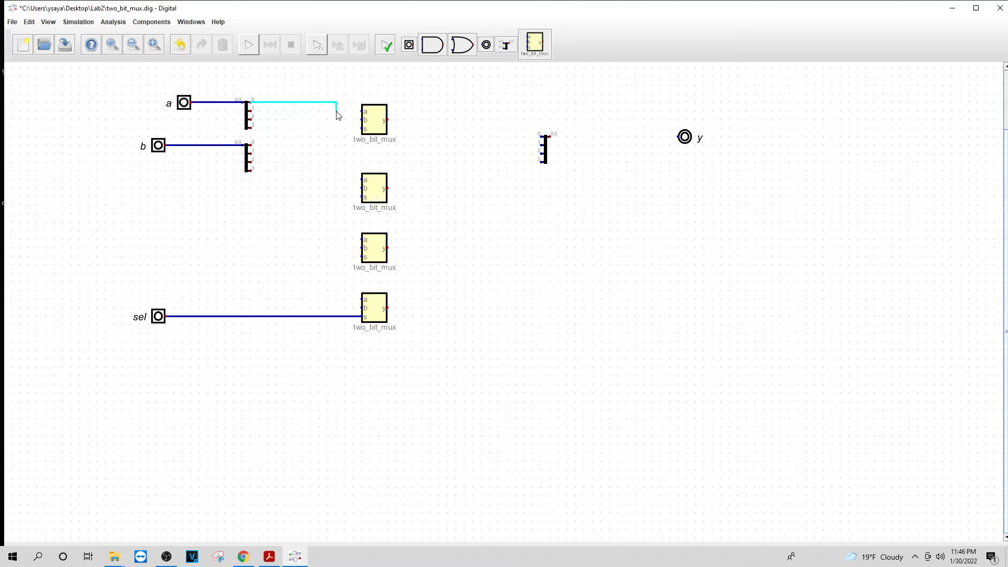
left_click(346, 112)
left_click(362, 111)
left_click(251, 112)
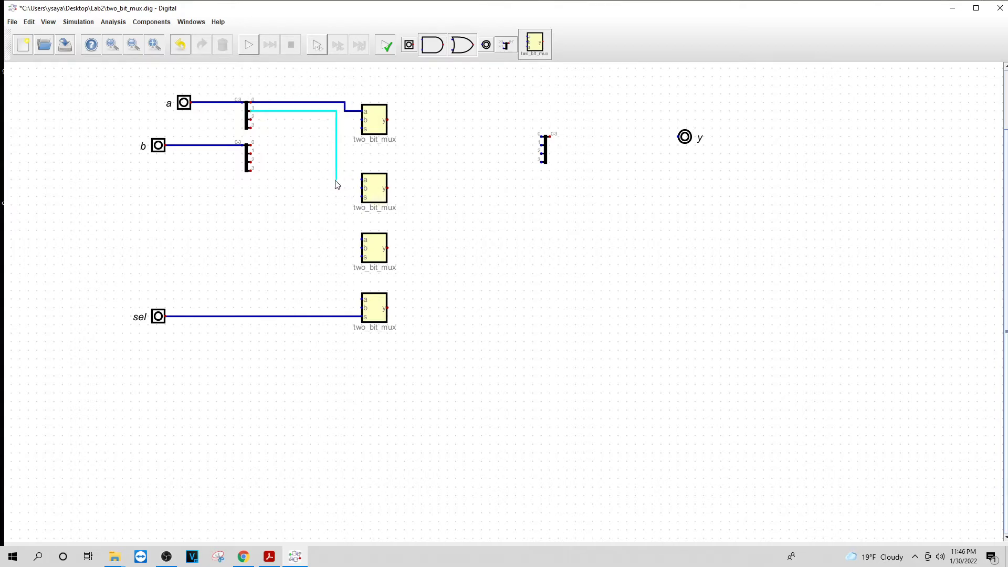
left_click(361, 179)
left_click(250, 120)
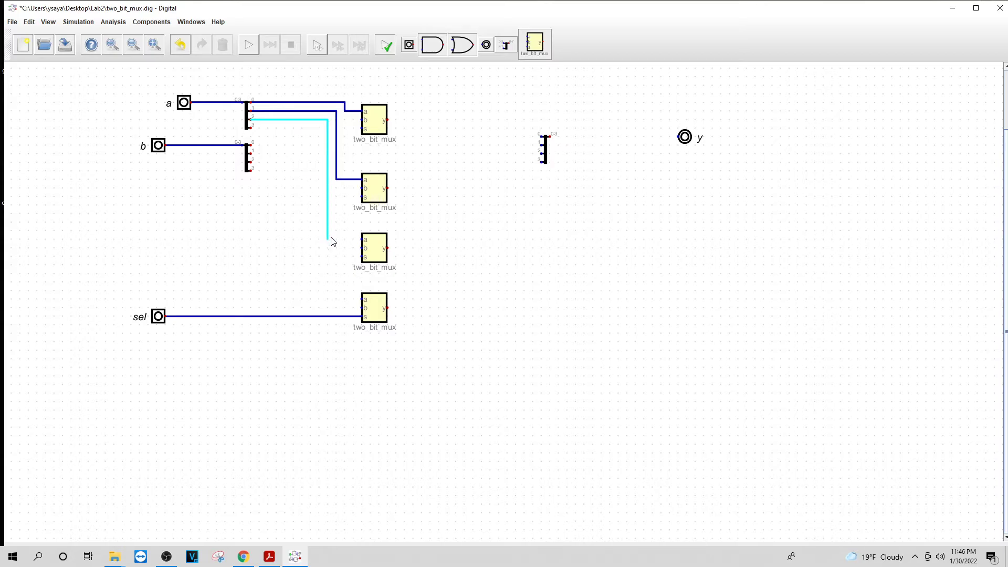
left_click(361, 239)
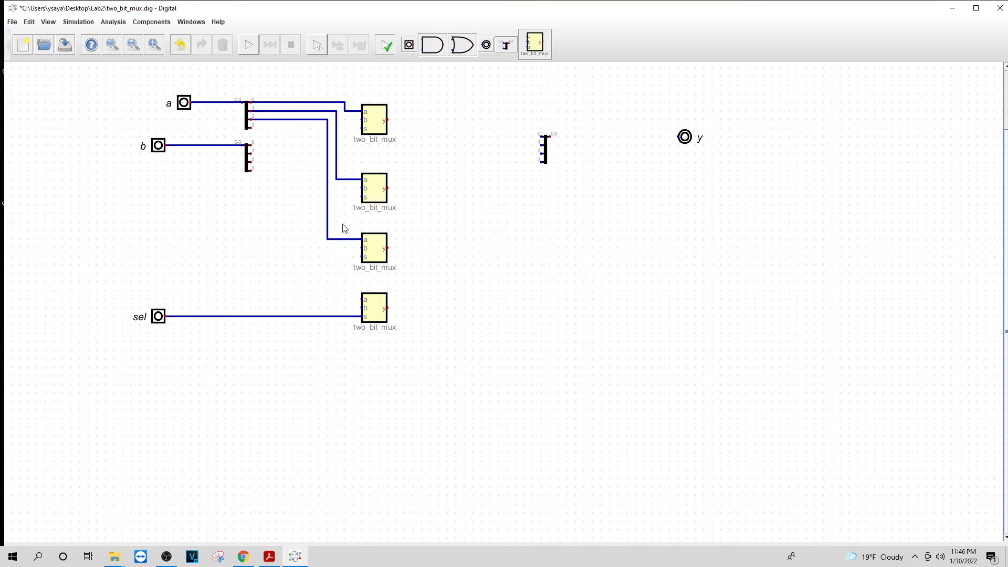
left_click(251, 127)
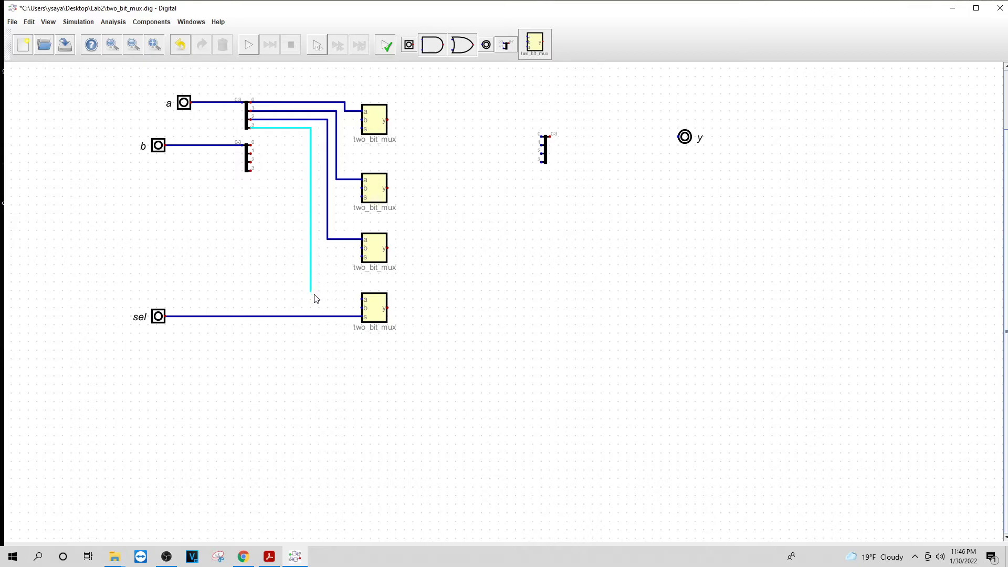
left_click(361, 300)
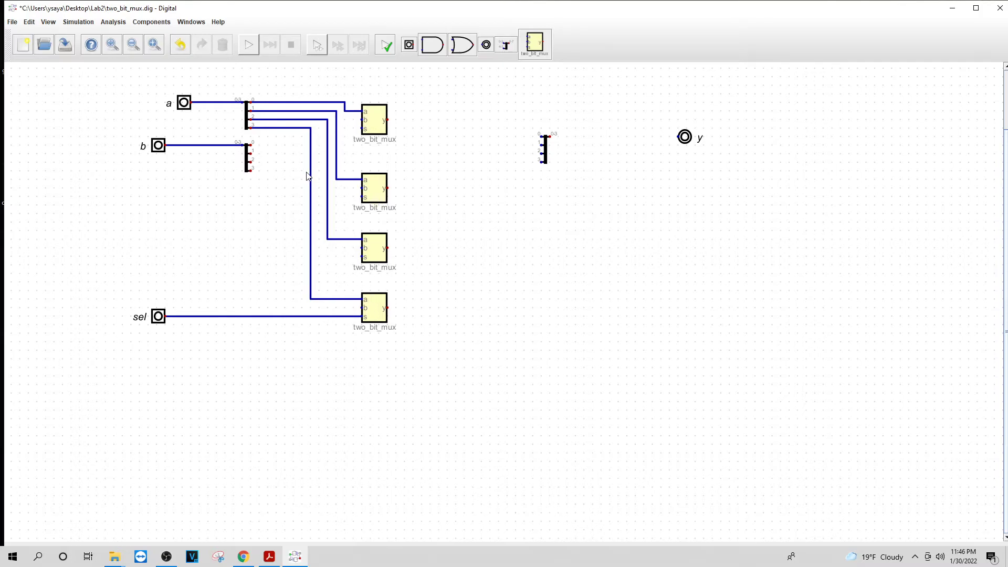
Wire bits 0–3 of b's splitter to the b inputs of the four mux blocks
left_click(251, 143)
left_click(362, 120)
left_click(251, 153)
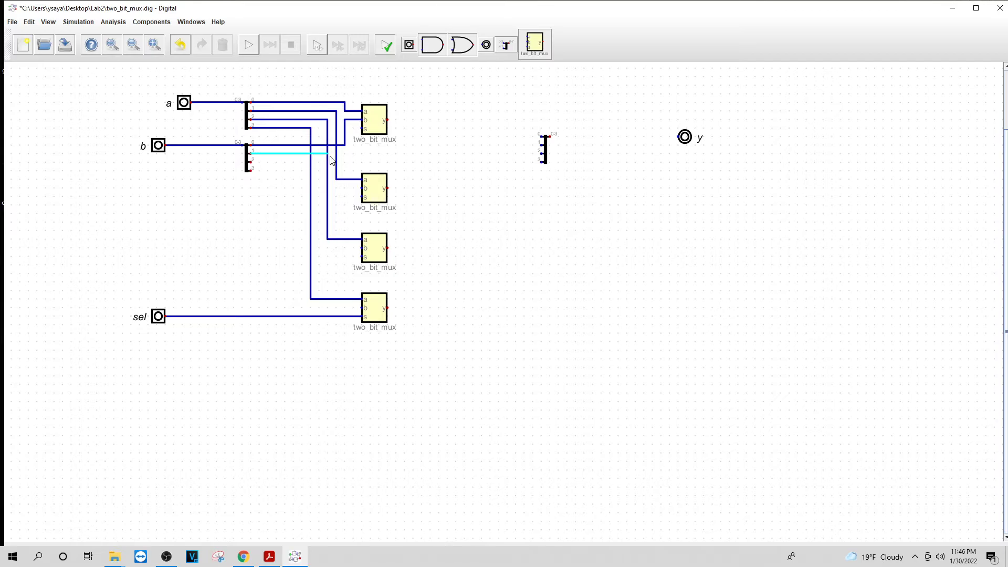
left_click(344, 162)
left_click(362, 188)
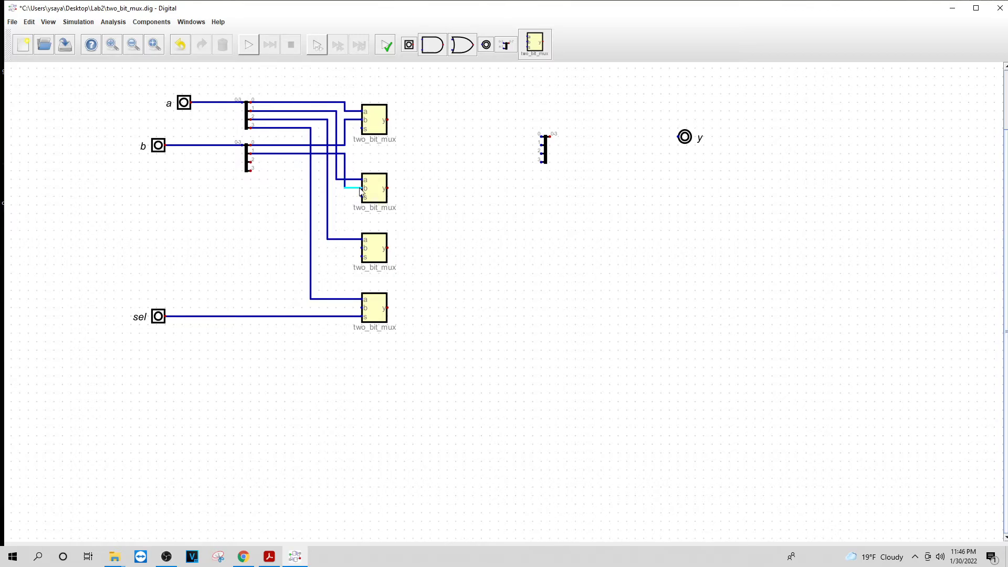
left_click(252, 162)
left_click(303, 247)
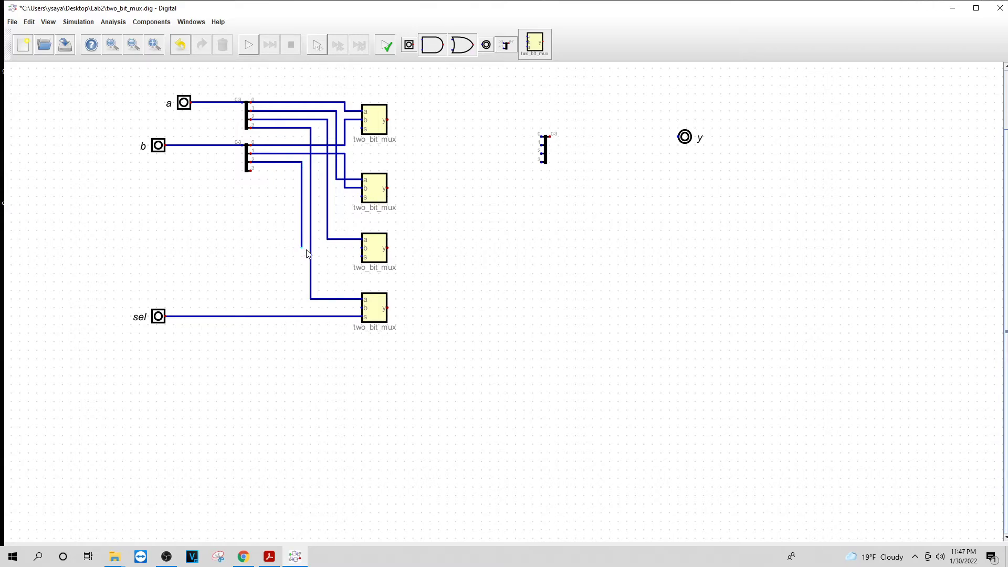
left_click(362, 248)
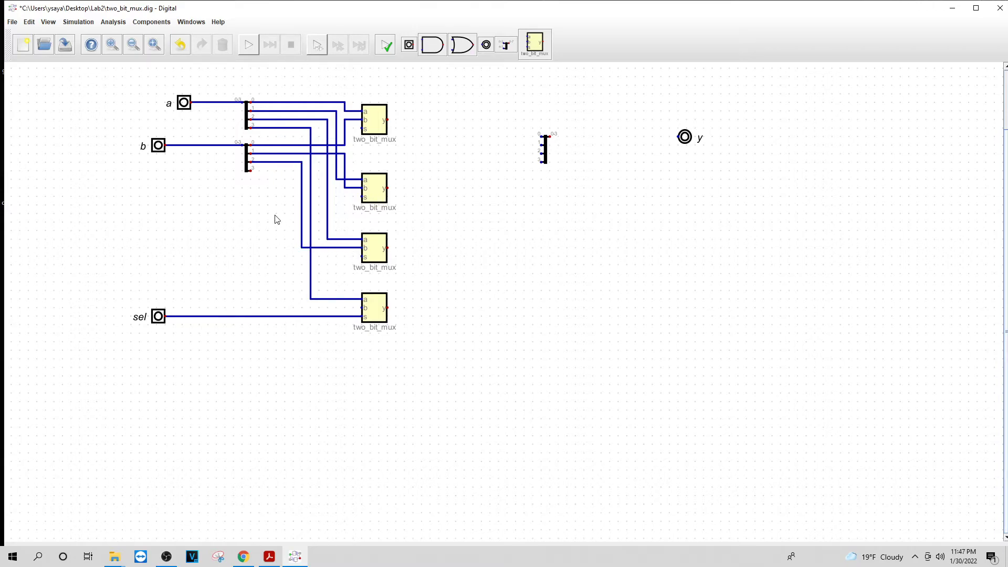
left_click(251, 170)
left_click(284, 171)
left_click(362, 308)
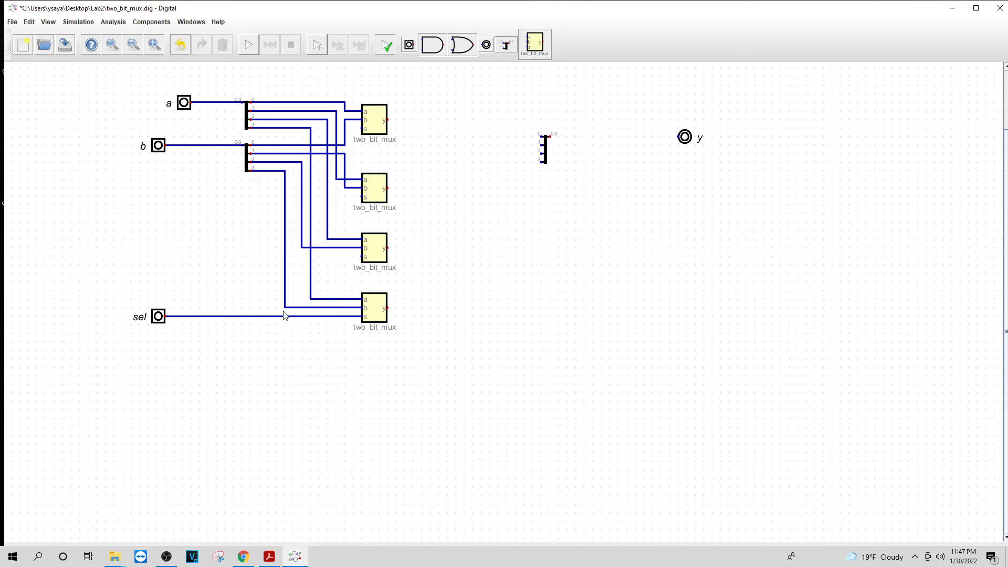
Connect the s inputs of the top three two_bit_mux blocks to the sel wire
left_click(362, 128)
left_click(353, 316)
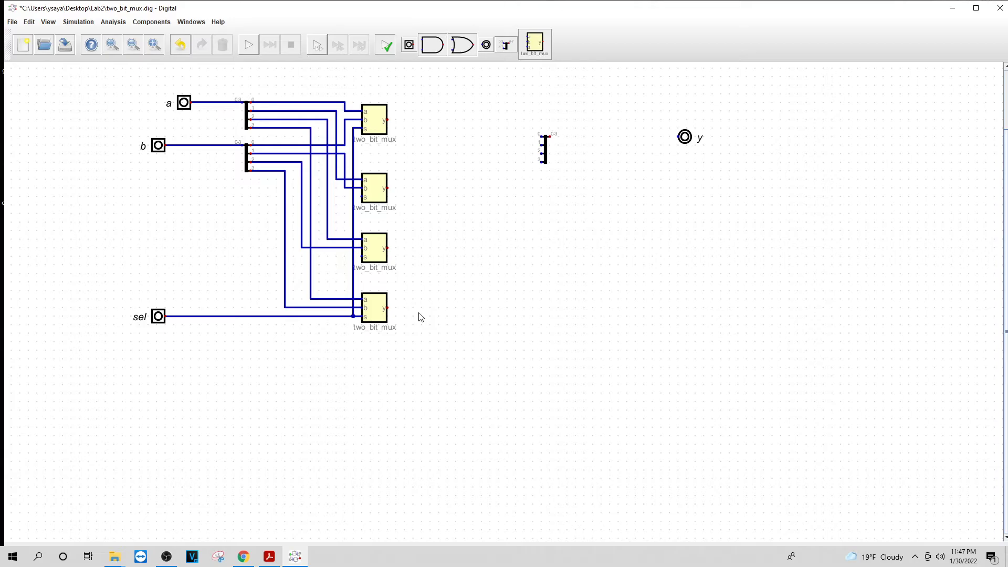
left_click(363, 197)
left_click(353, 197)
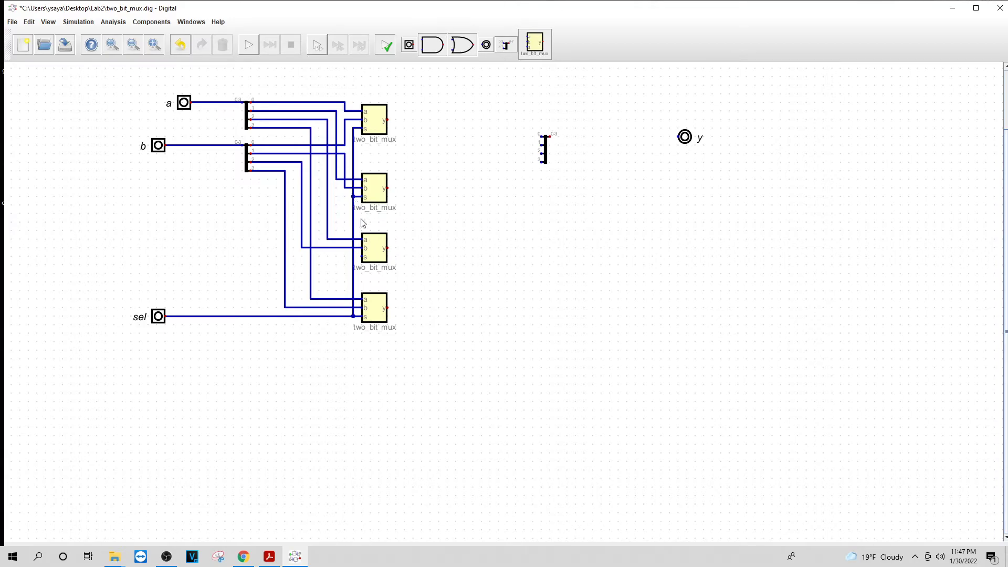
left_click(361, 257)
left_click(353, 257)
Wire the top two mux y outputs to splitter inputs 0 and 1
left_click(388, 122)
left_click(533, 137)
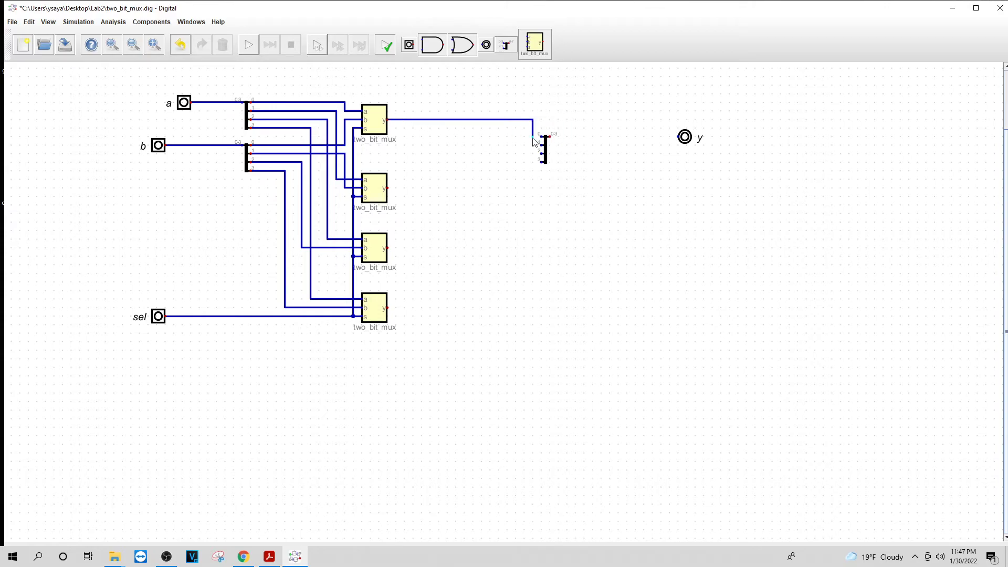
left_click(543, 137)
left_click(388, 188)
left_click(507, 145)
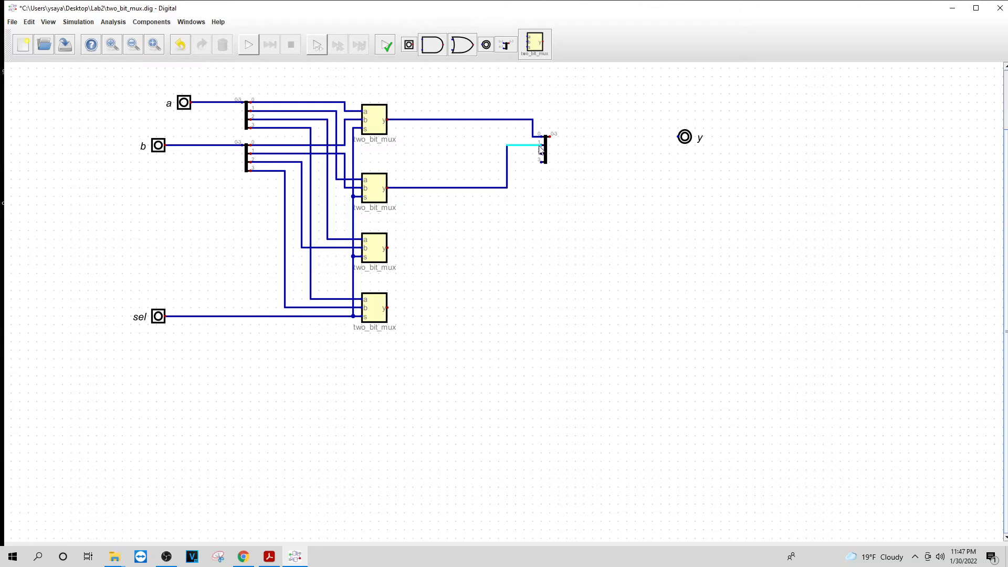
left_click(542, 145)
Wire the other two mux outputs to splitter inputs 2 and 3, then the splitter to y
left_click(388, 248)
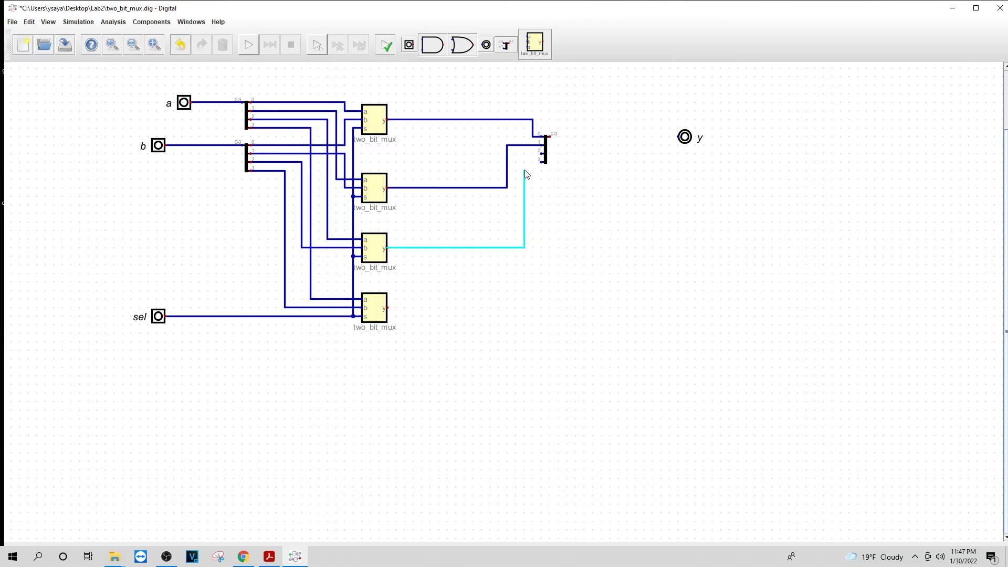
left_click(525, 153)
left_click(542, 153)
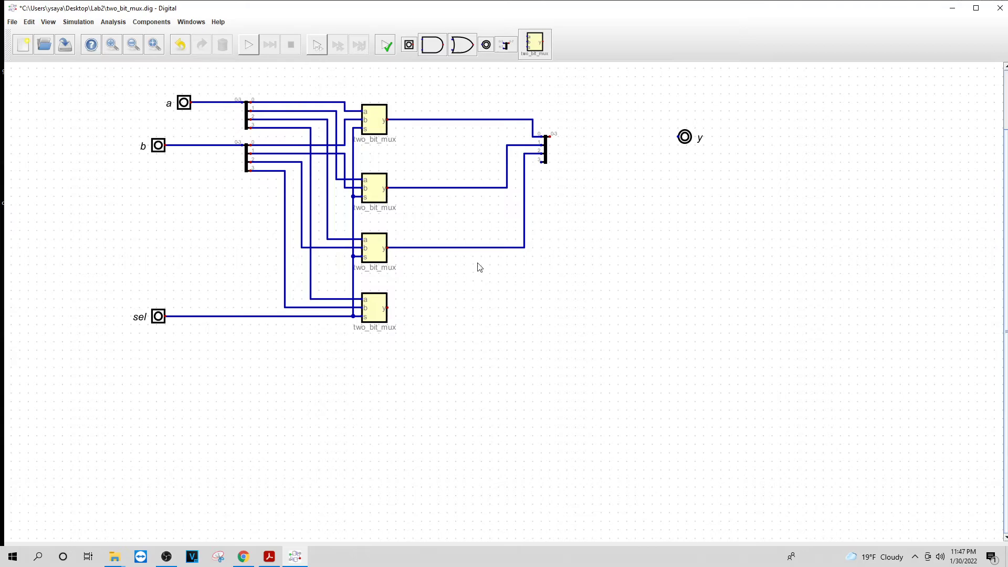
left_click(388, 307)
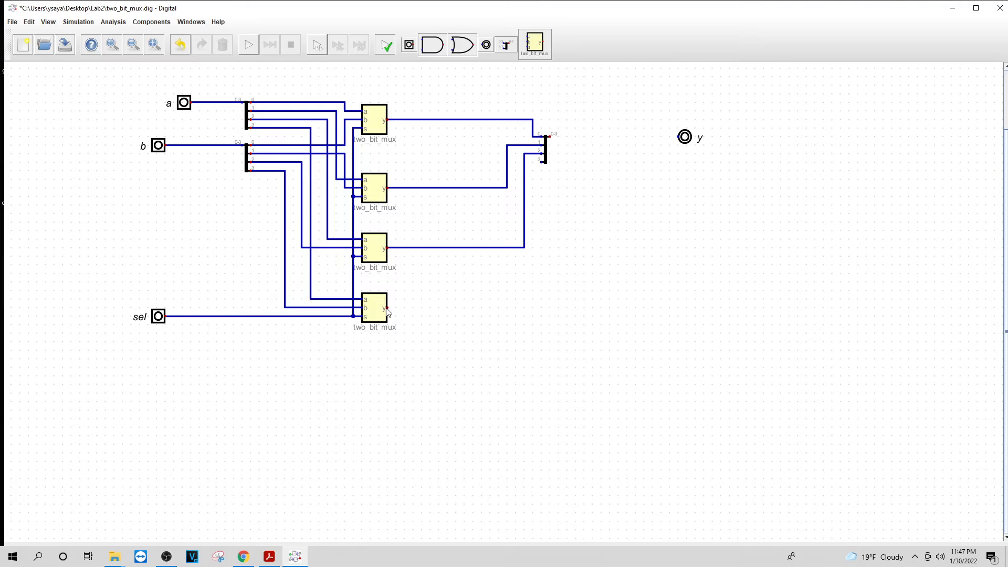
left_click(532, 162)
left_click(542, 162)
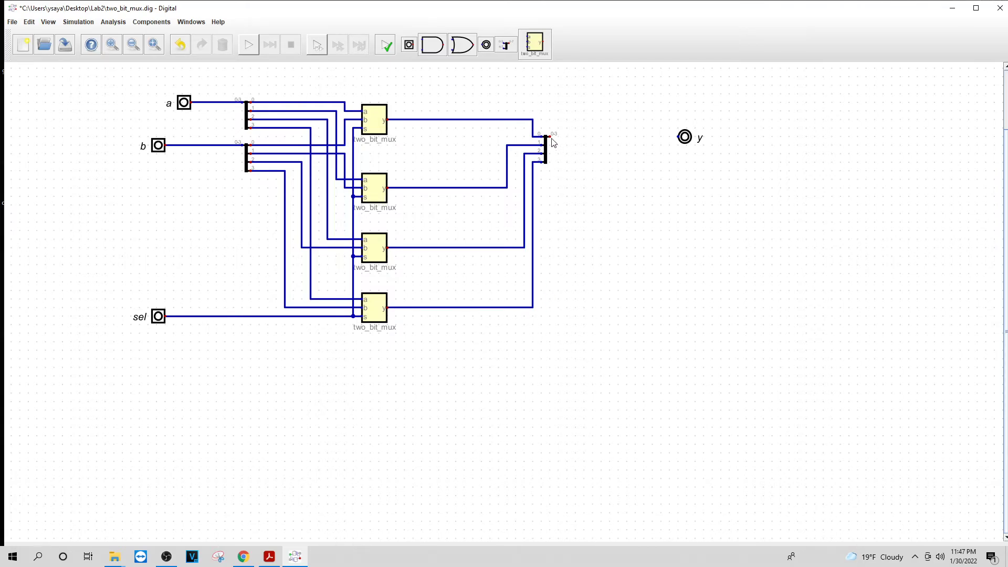
left_click(549, 136)
left_click(678, 137)
Run the simulation, set a's splitter input splitting to 1, and rerun; the mismatch error remains
left_click(245, 49)
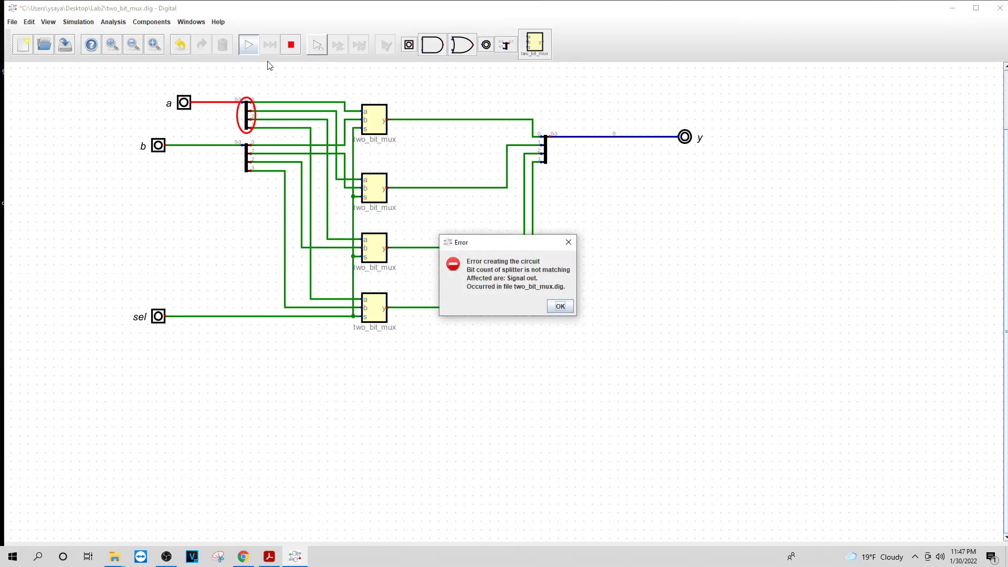
left_click(560, 307)
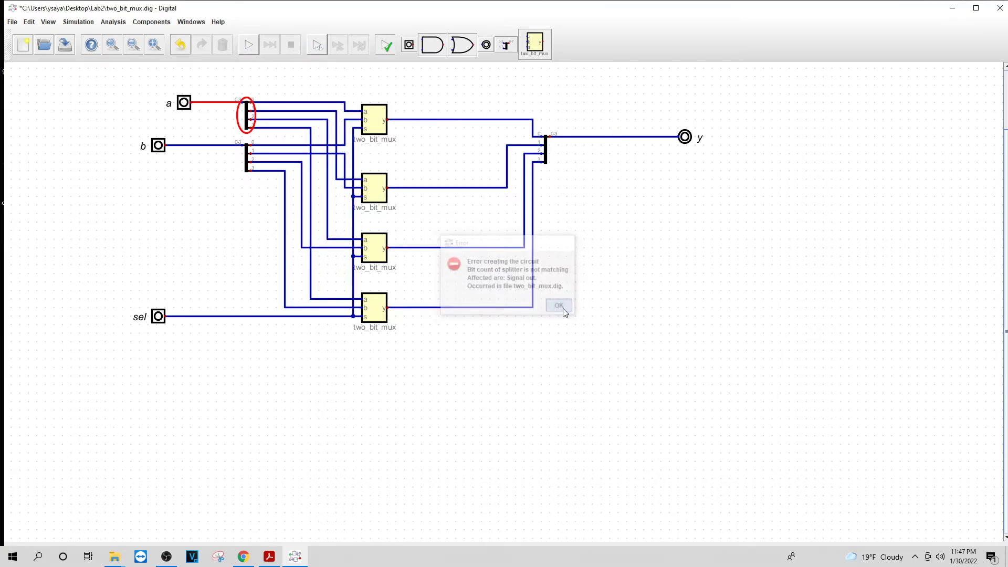
right_click(247, 100)
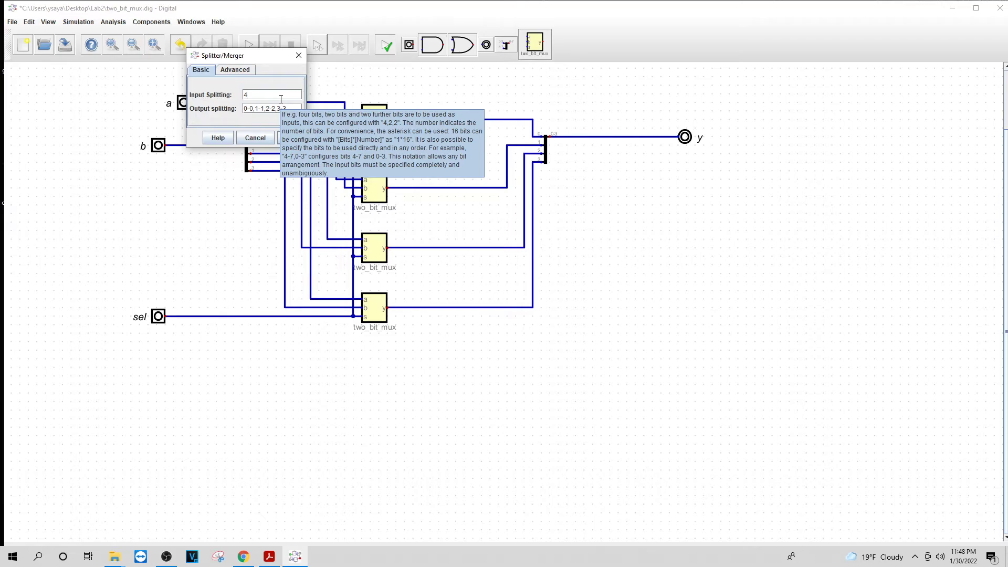
type("1")
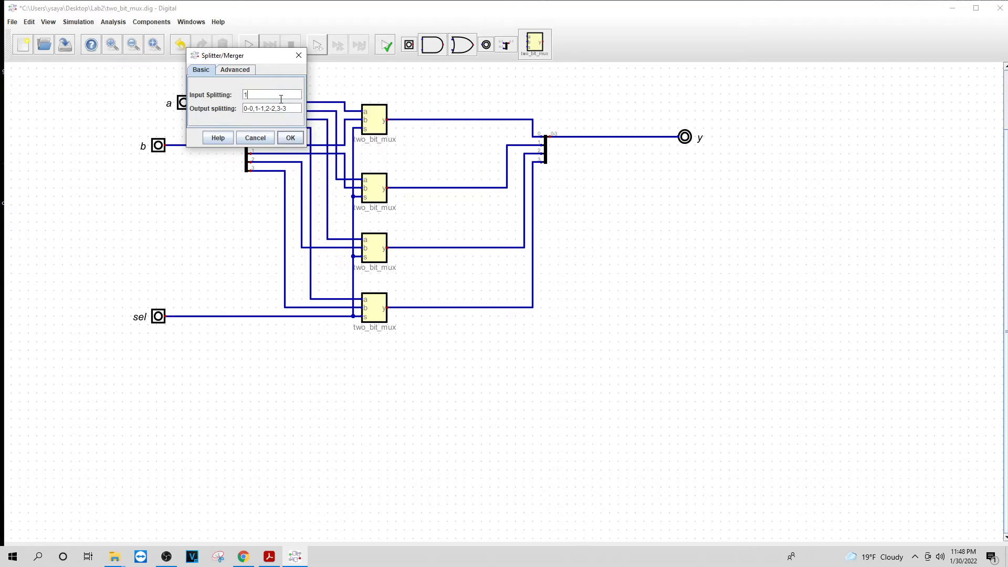
left_click(288, 137)
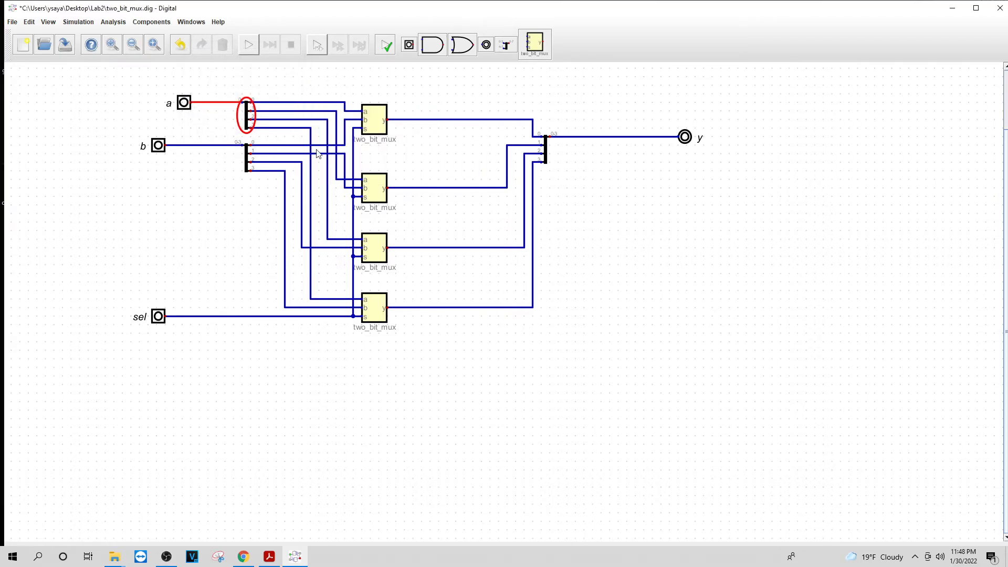
left_click(248, 43)
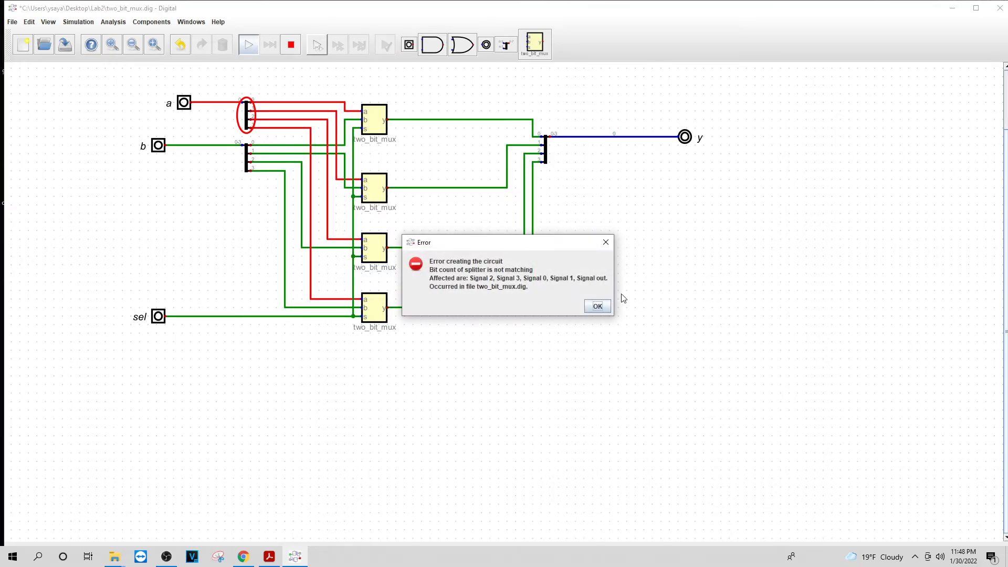
left_click(598, 306)
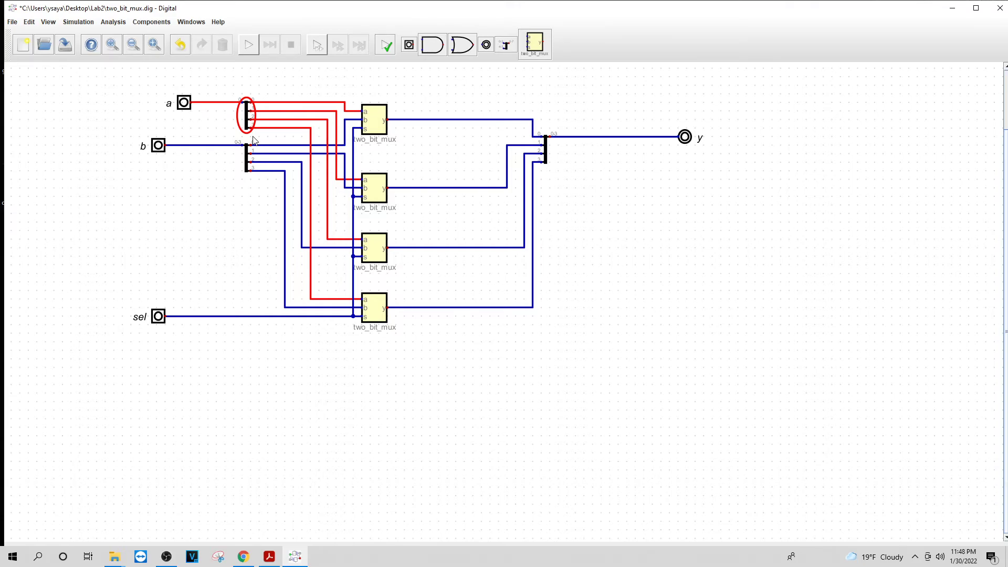
Set input a's splitter Input Splitting back to 4, rerun the simulation, and dismiss the error
scroll(254, 140, "up", 4)
scroll(254, 140, "down", 2)
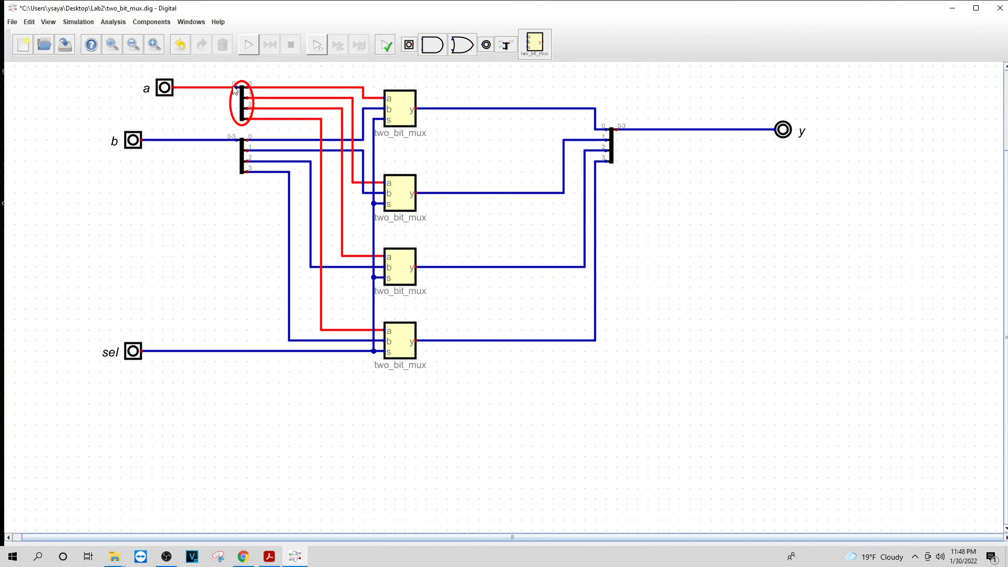
right_click(240, 93)
left_click_drag(235, 85, 226, 84)
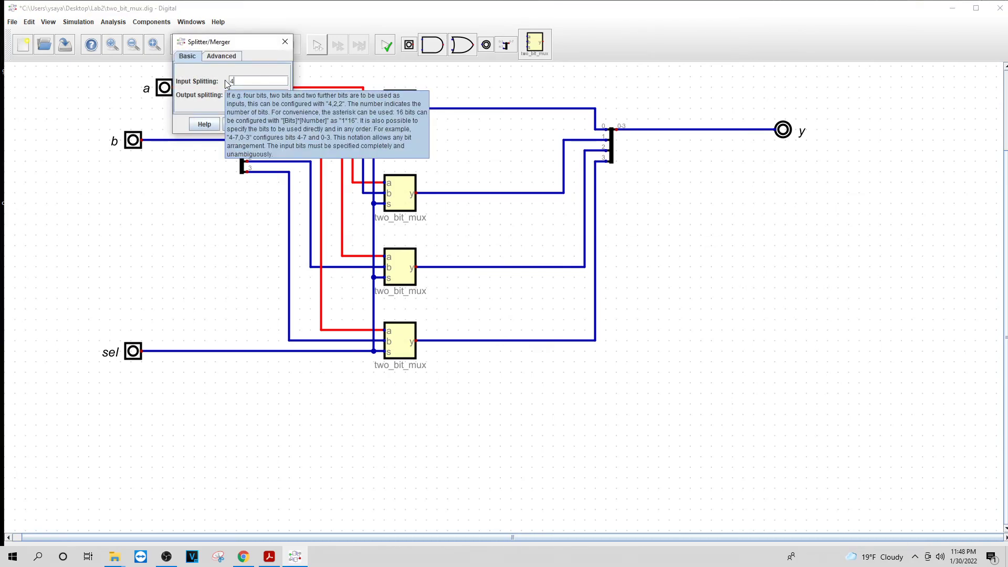
type("4")
left_click(231, 57)
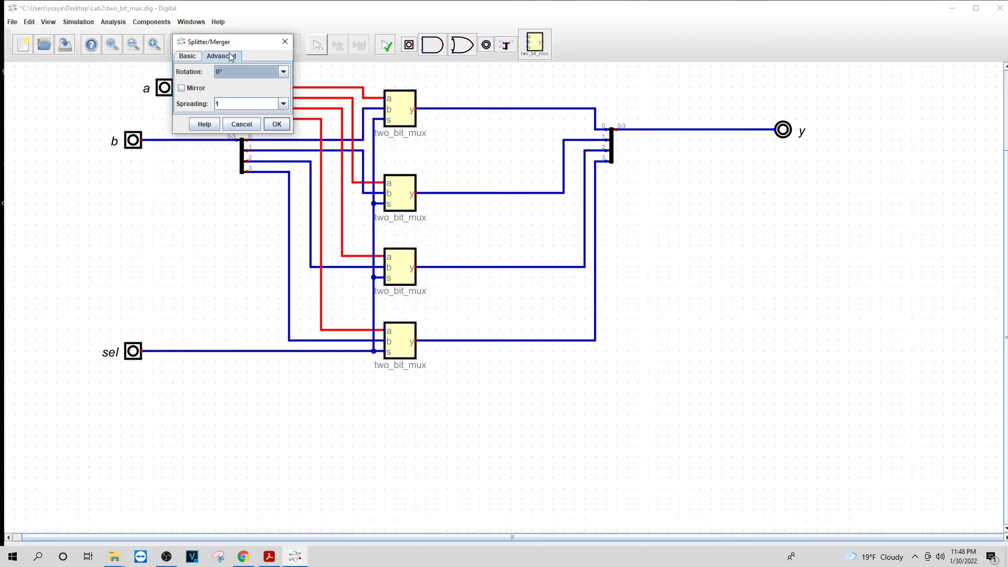
left_click(188, 56)
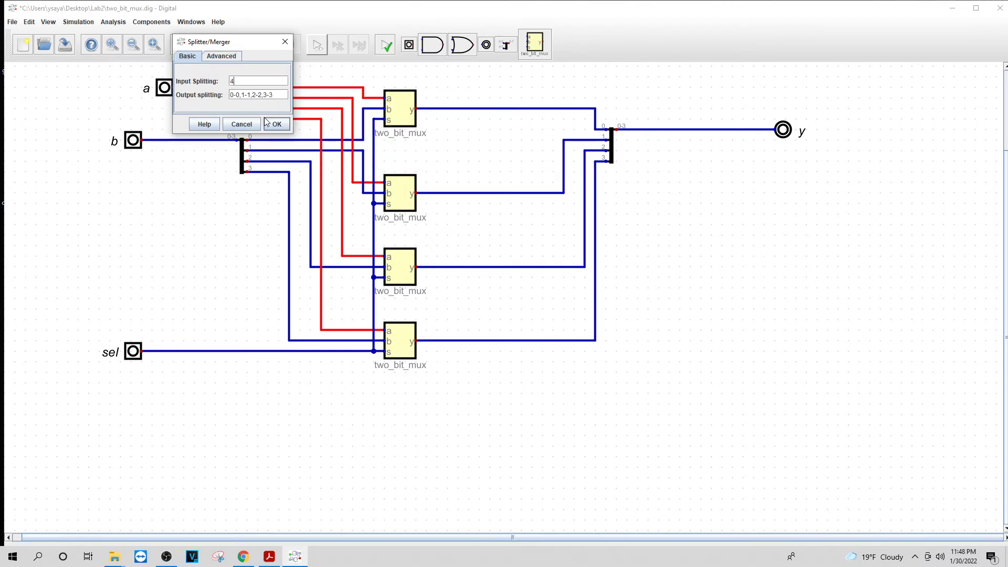
left_click(277, 124)
left_click(246, 46)
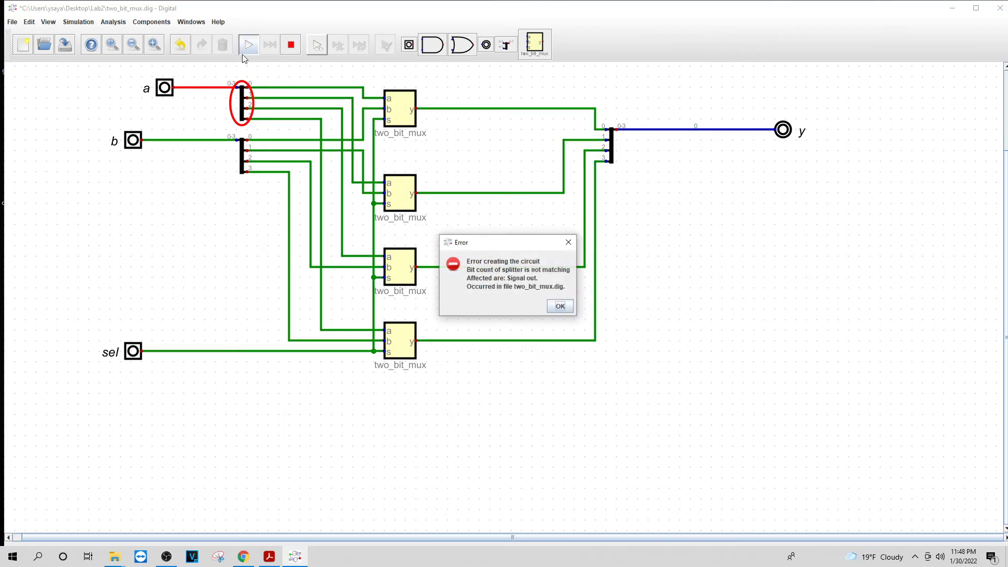
left_click(560, 306)
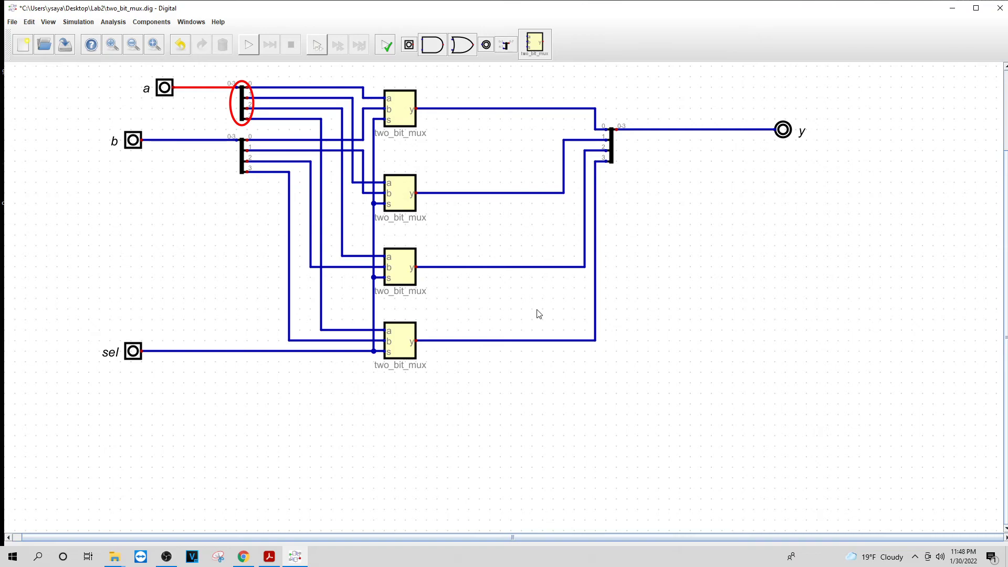
Set input a's Data Bits to 4, then rerun the simulation and dismiss the error
right_click(162, 88)
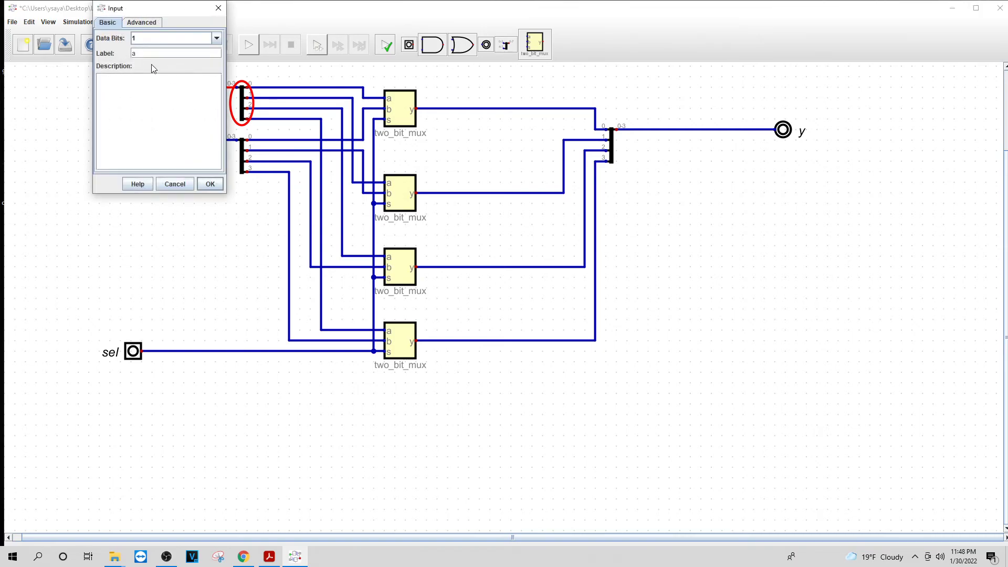
left_click(216, 38)
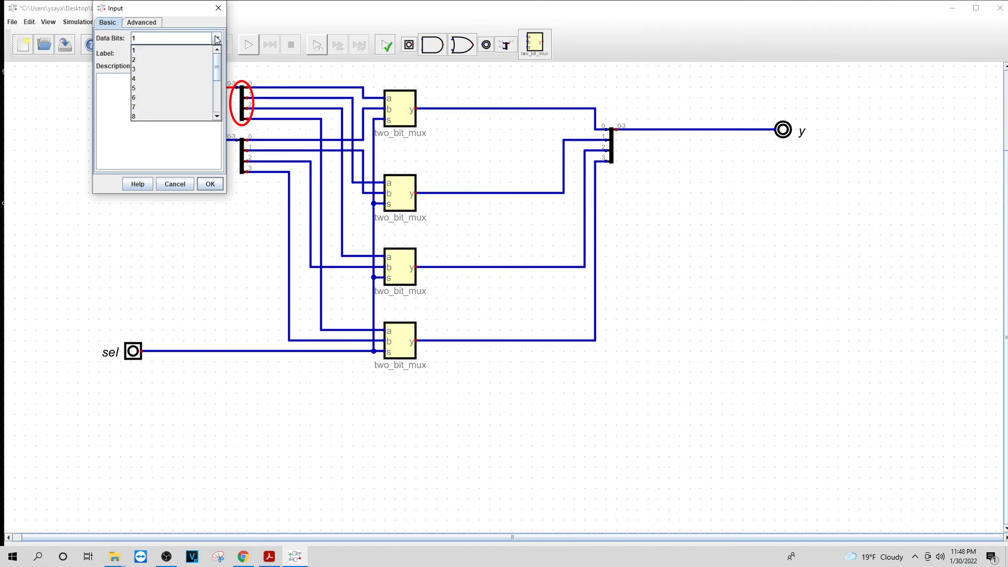
left_click(157, 74)
left_click(202, 185)
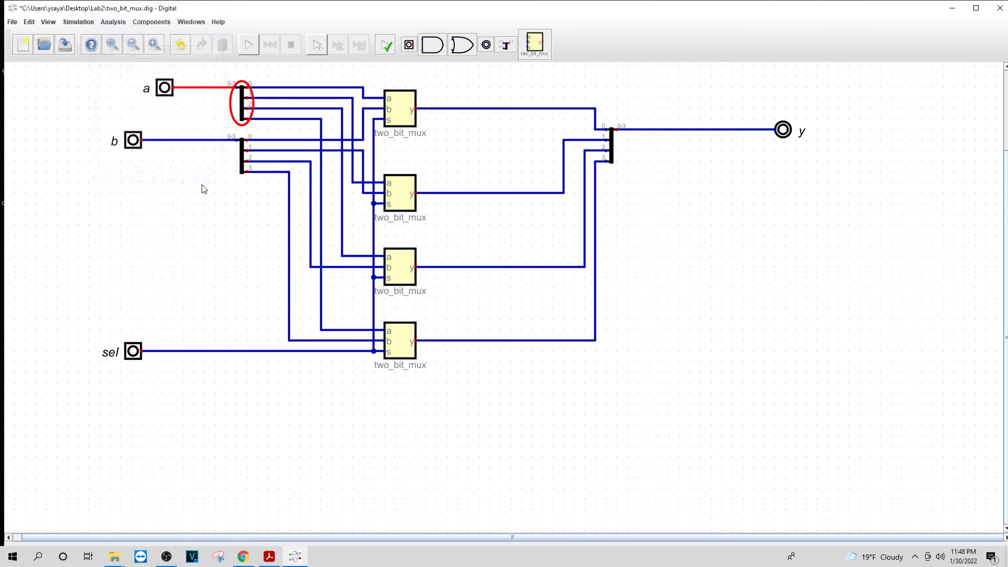
left_click(249, 45)
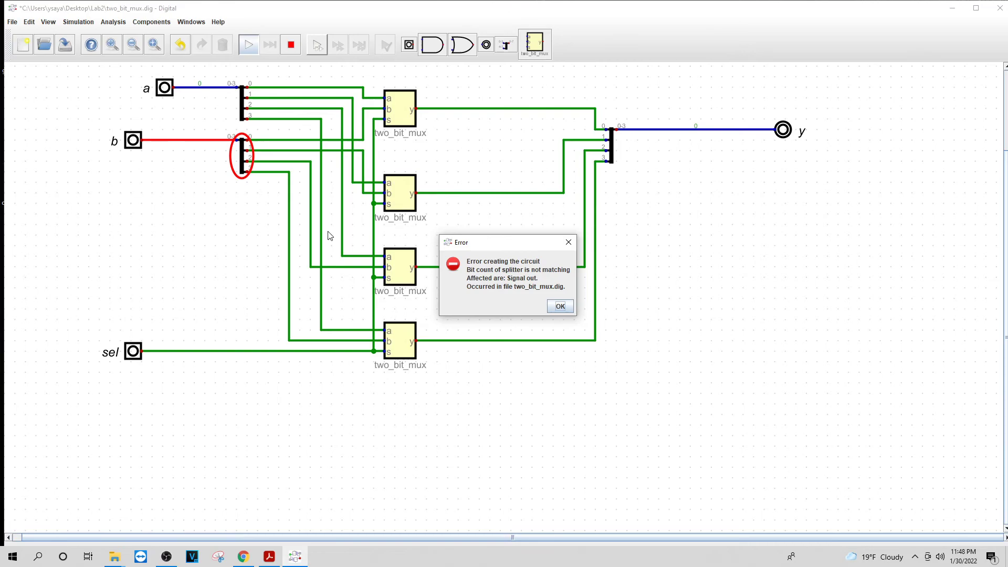
left_click(560, 306)
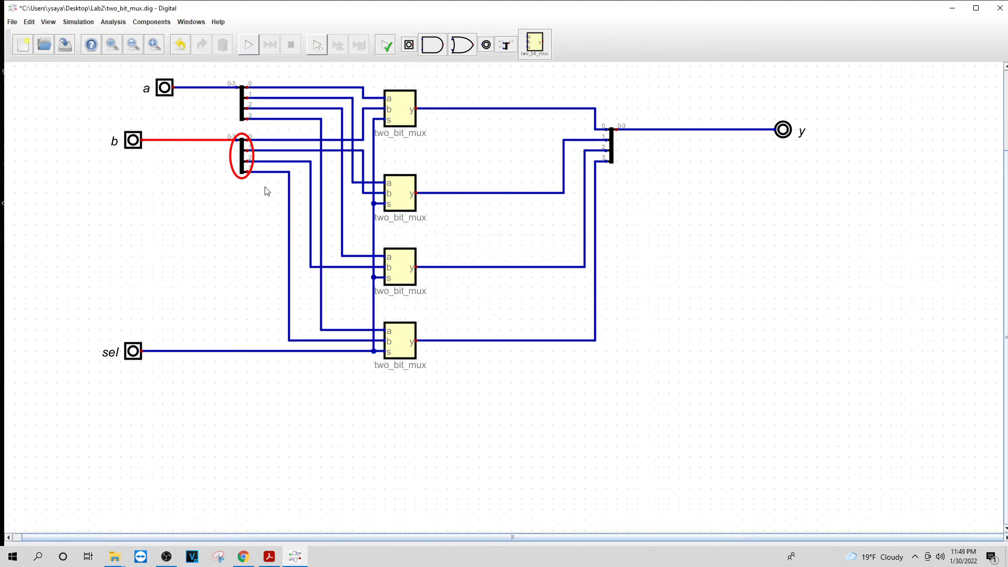
Set input b's Data Bits to 4, then rerun and dismiss the bit-width error
right_click(135, 145)
left_click(126, 70)
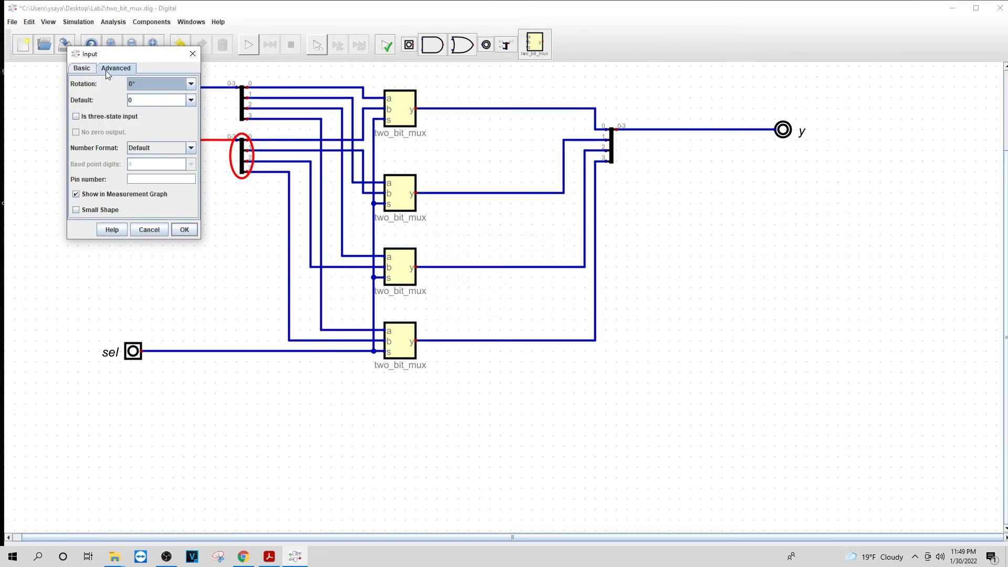
left_click(80, 69)
left_click(191, 84)
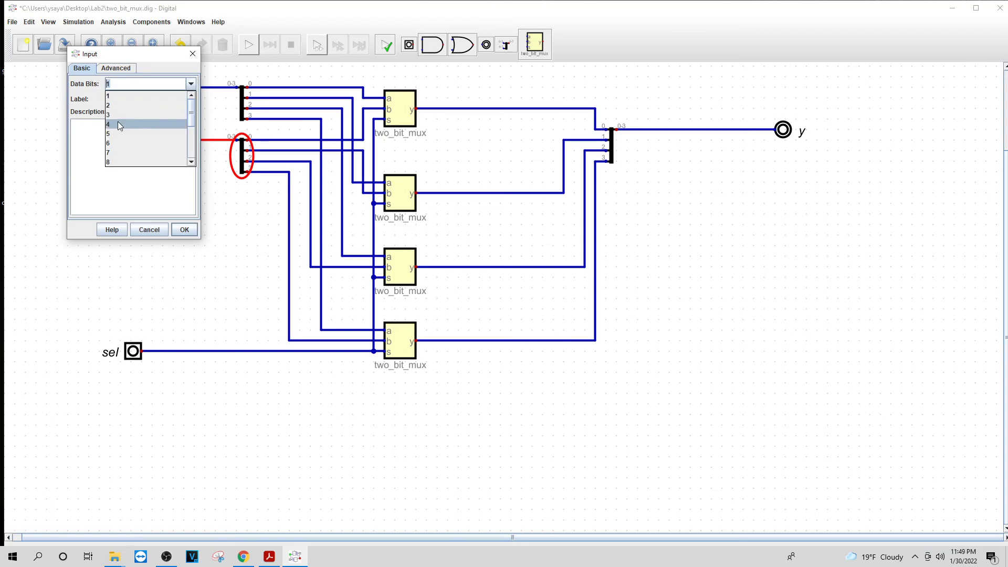
left_click(118, 122)
left_click(184, 229)
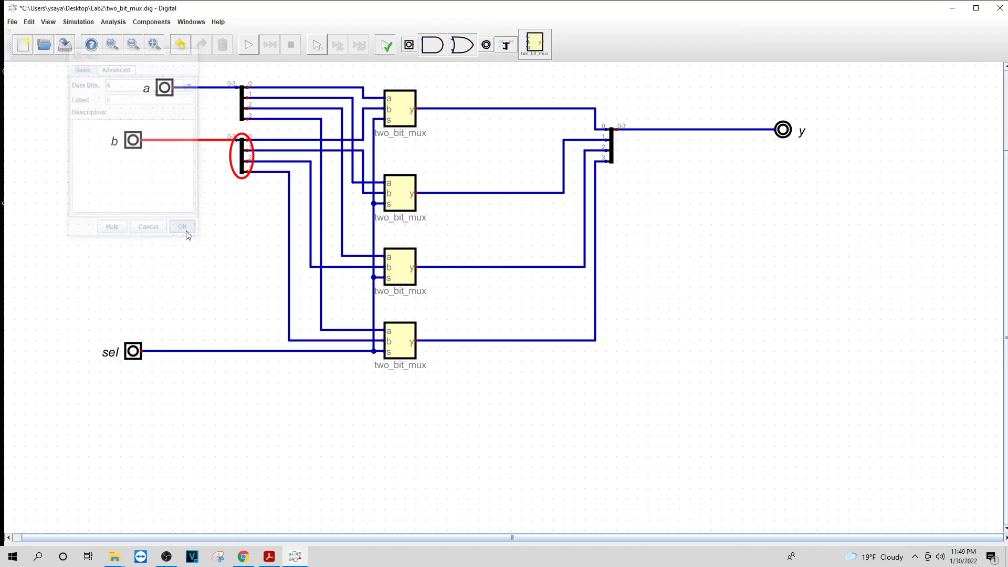
left_click(249, 45)
left_click(568, 306)
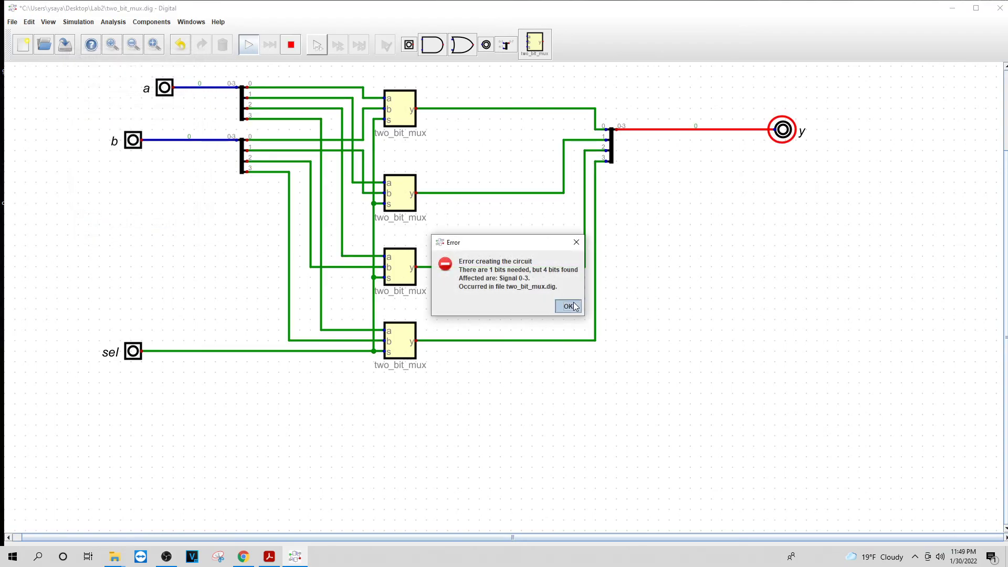
Set output y's Data Bits to 4
double_click(781, 130)
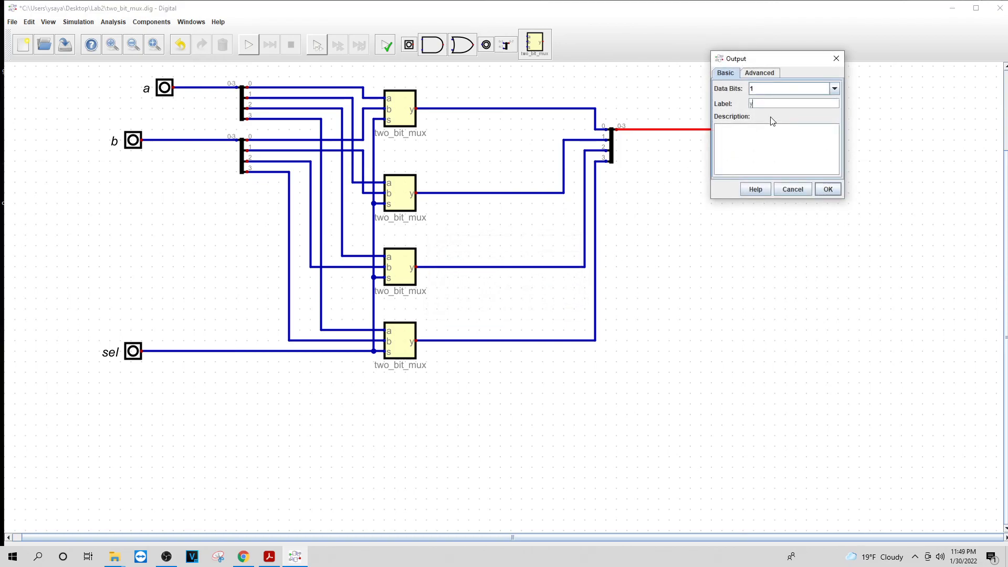
left_click(760, 72)
left_click(726, 72)
left_click(771, 87)
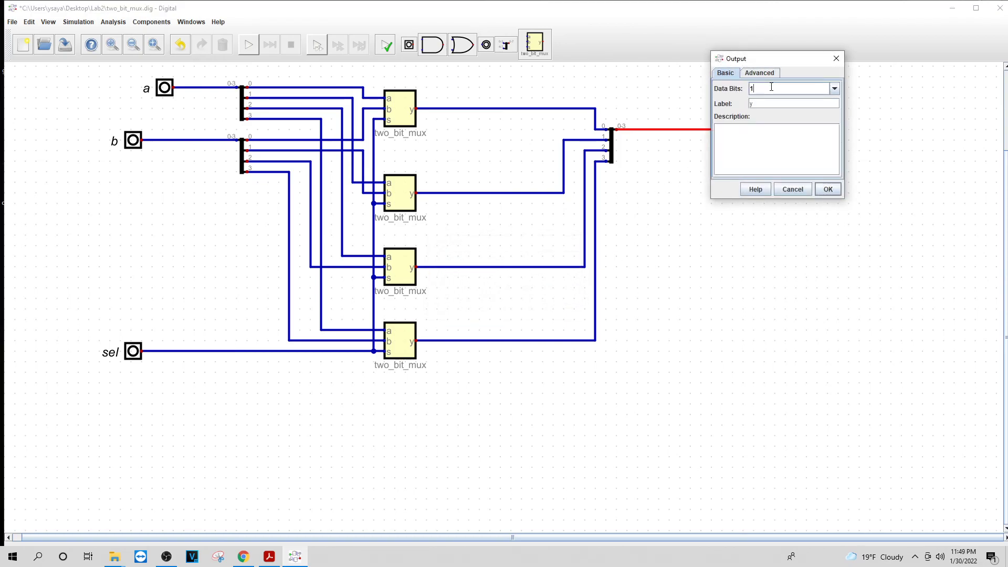
left_click(834, 89)
left_click(812, 129)
left_click(828, 190)
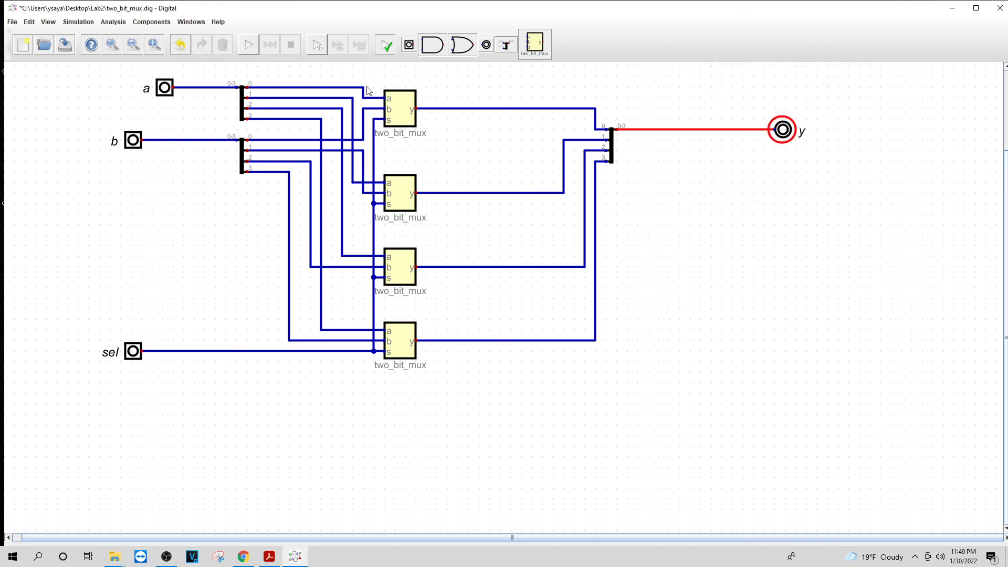
left_click(249, 45)
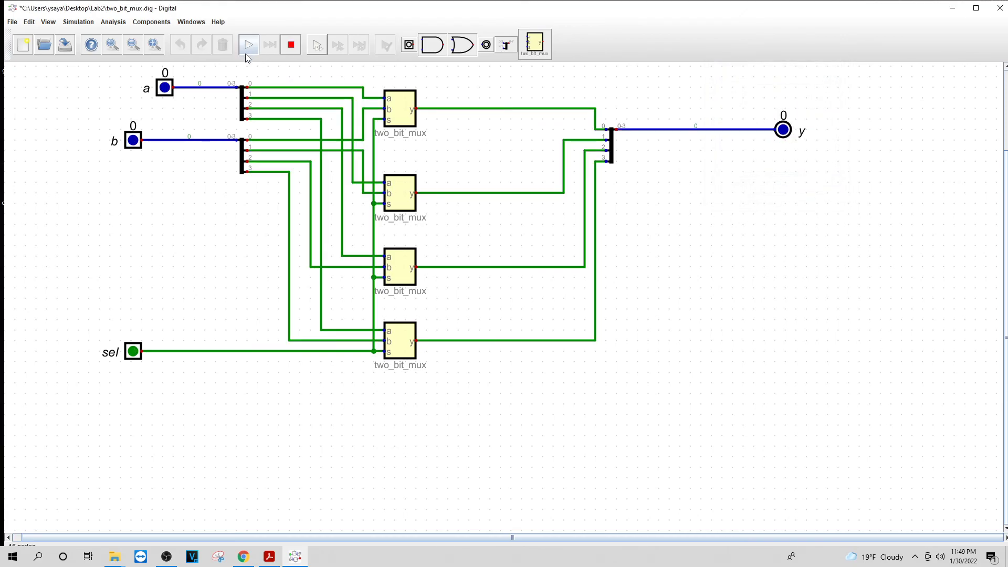
scroll(433, 279, "up", 2)
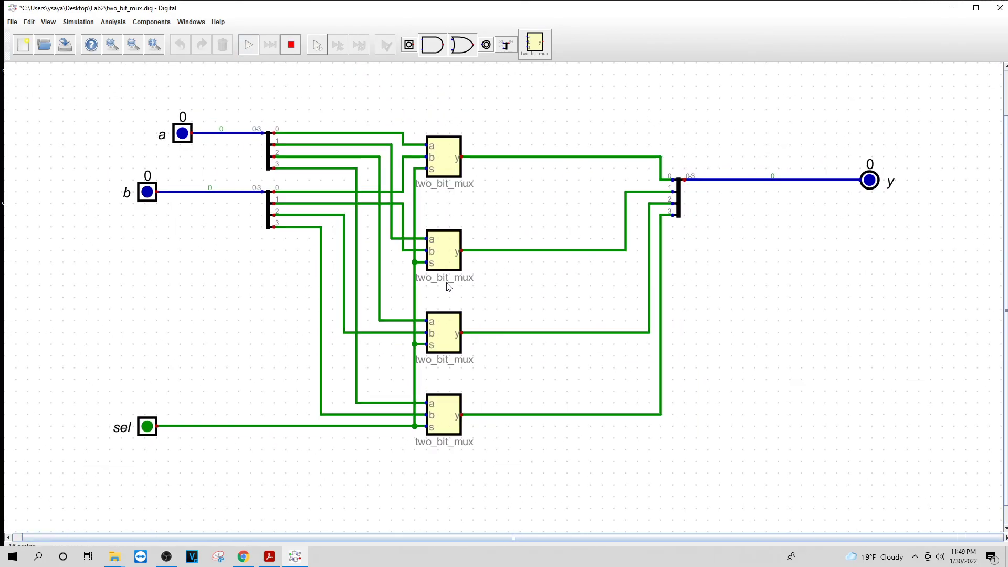
left_click(183, 137)
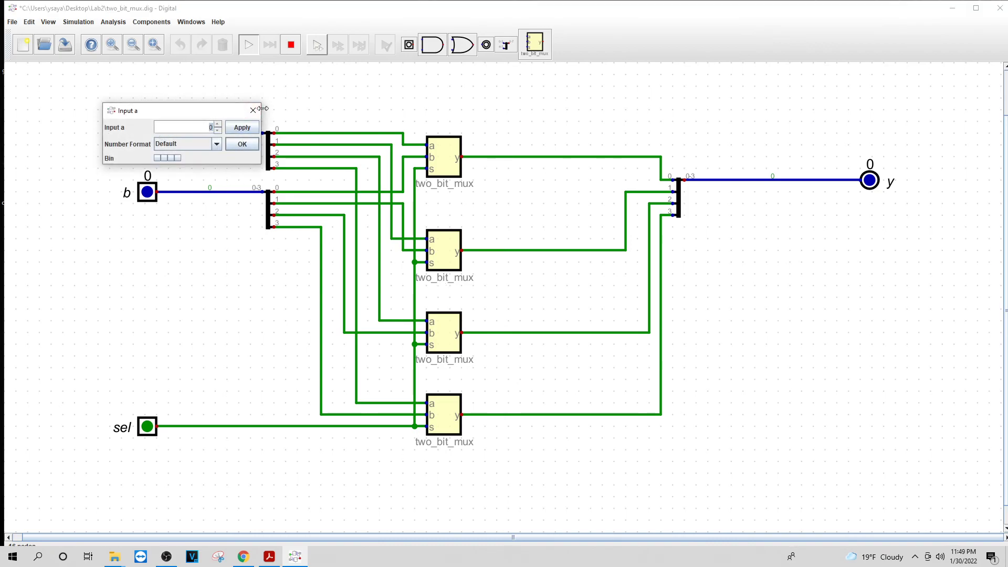
left_click(253, 111)
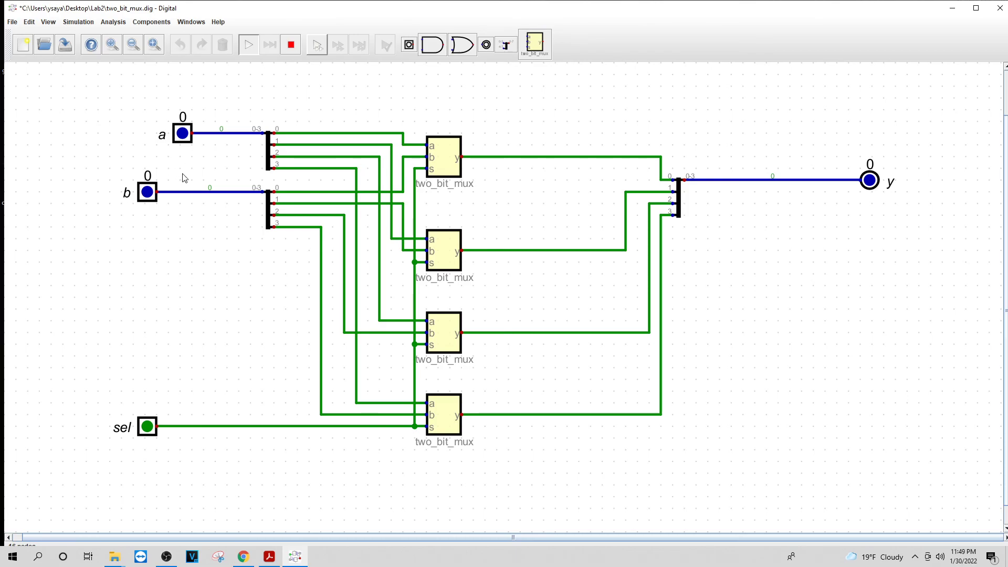